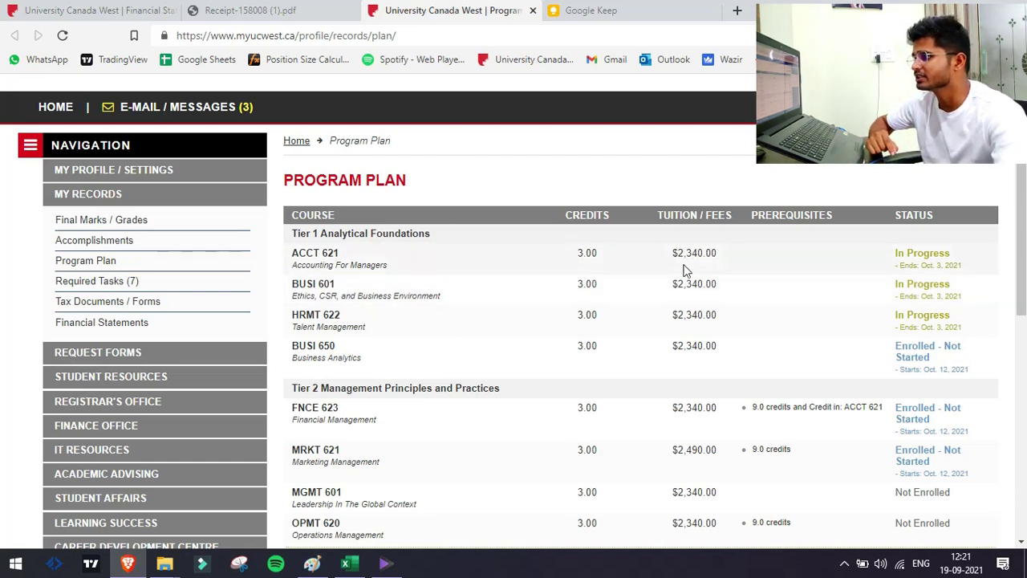
Highlight the tuition fees of the first three Tier 1 courses and calculate 2340*3 in an always-on-top Calculator.
drag(673, 252, 714, 284)
drag(672, 315, 712, 315)
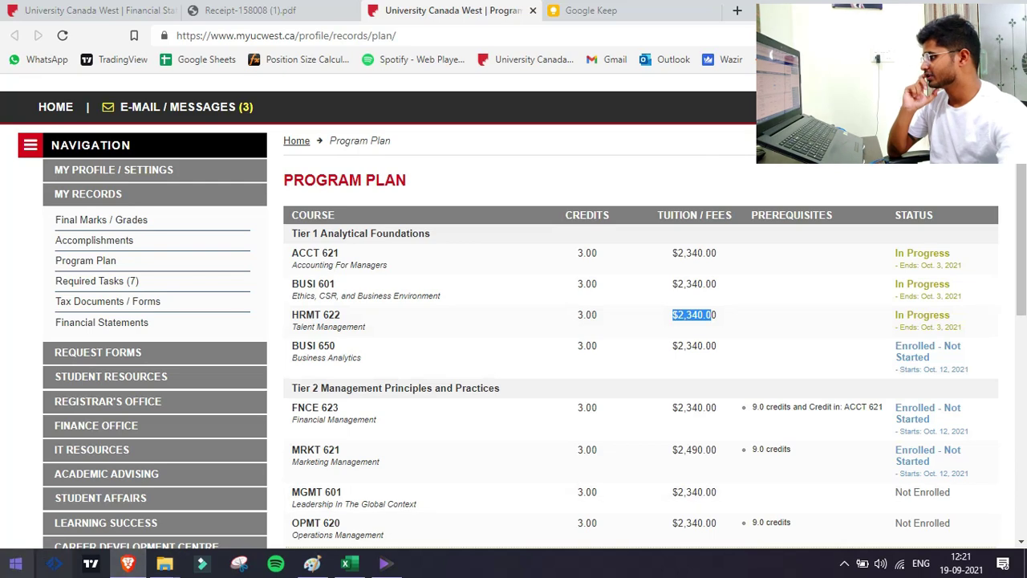
key(super)
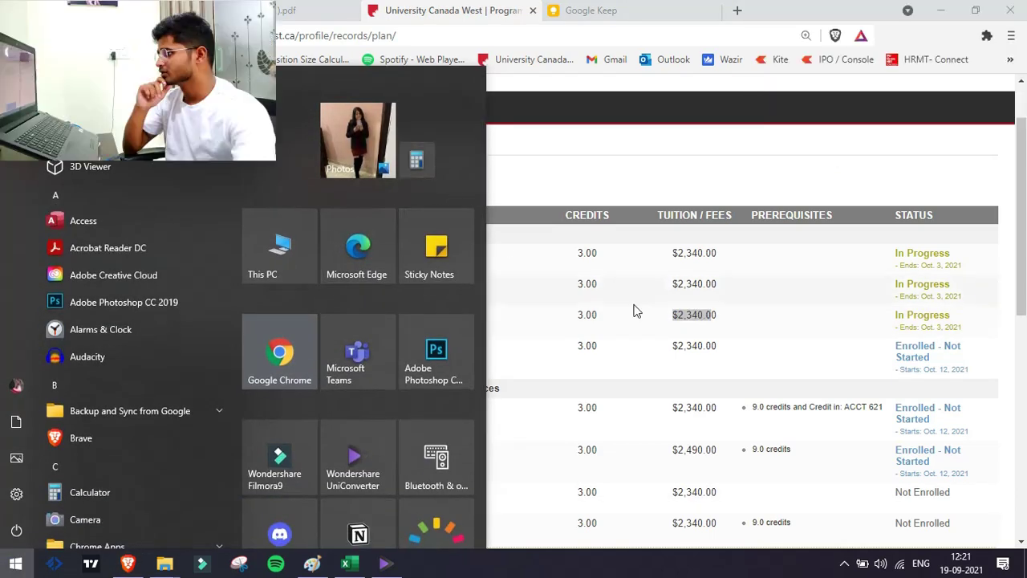
text(calc)
key(Return)
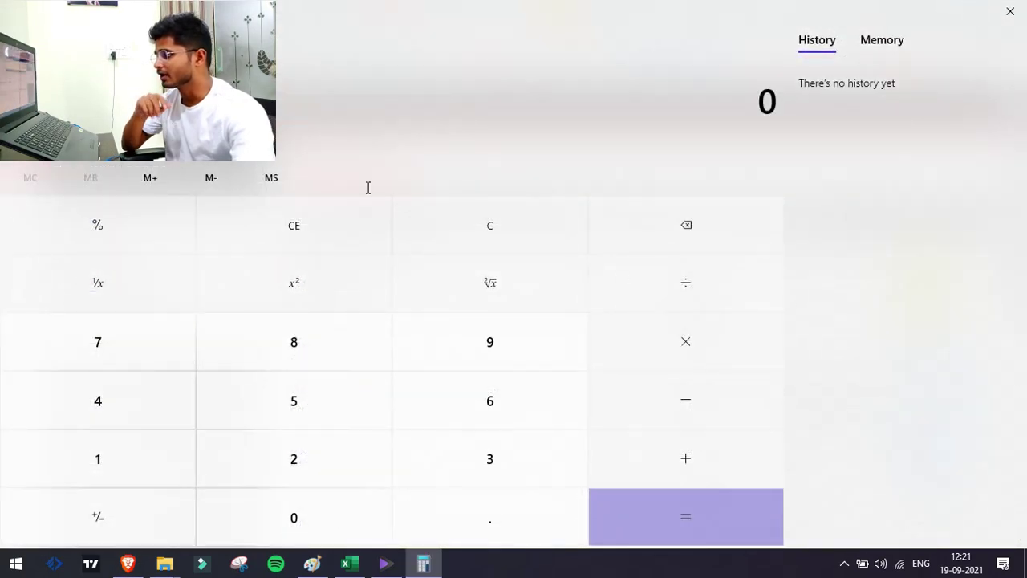
key(alt+Up)
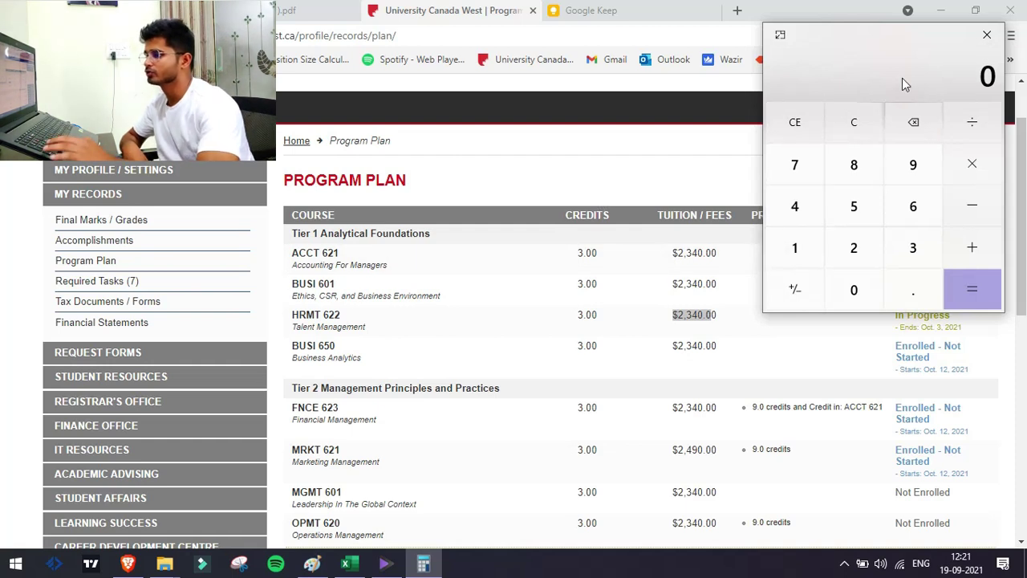
text(2340*3)
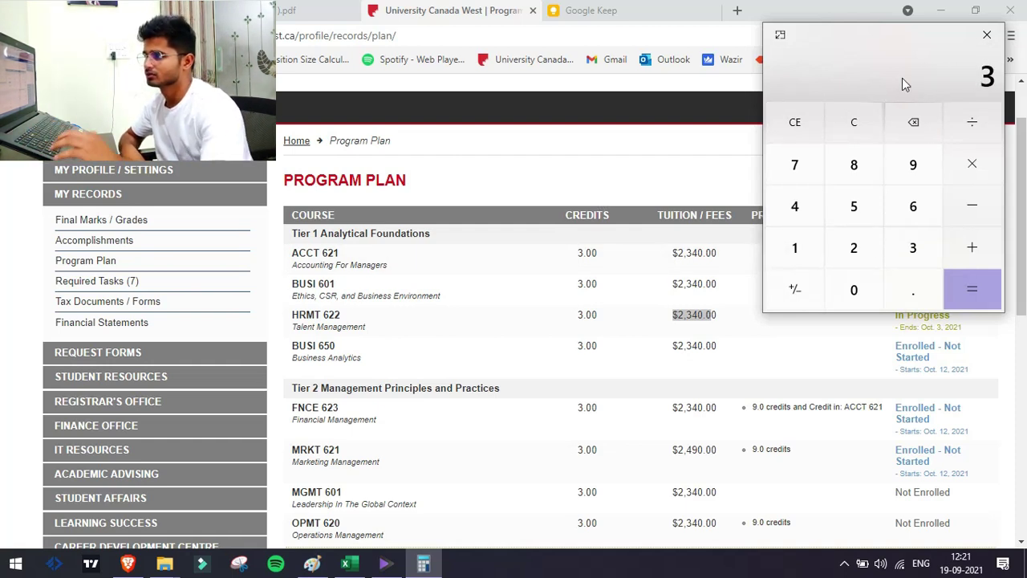
key(Return)
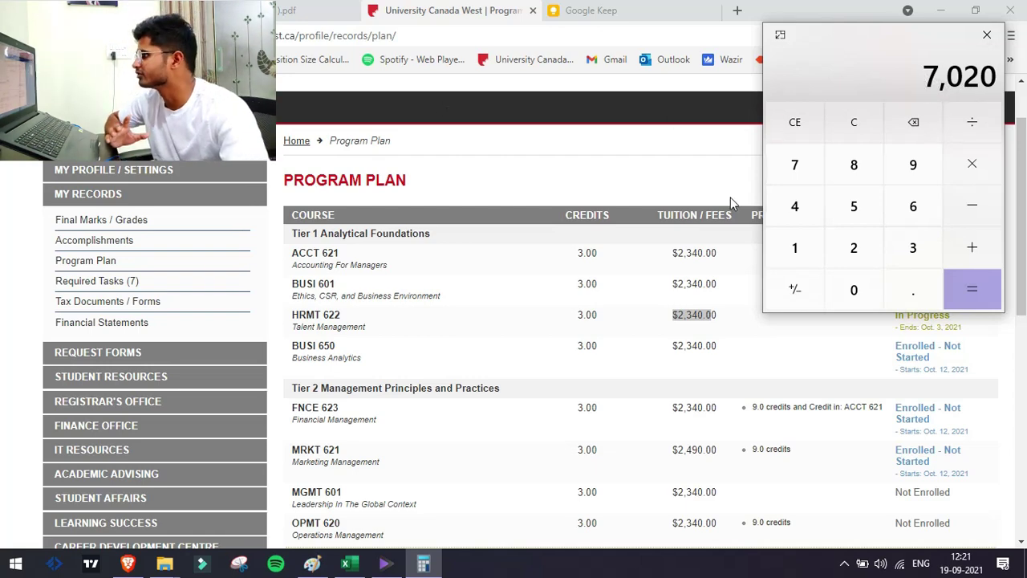
Open the Financial Statements page and examine the accounts receivable amount added on July 12.
click(101, 321)
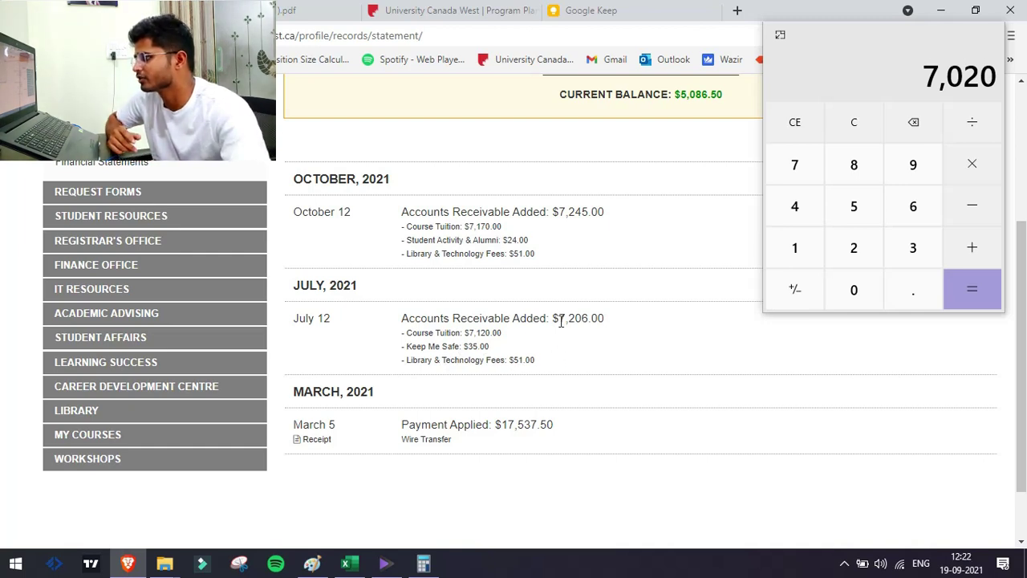
drag(557, 318, 616, 319)
click(626, 331)
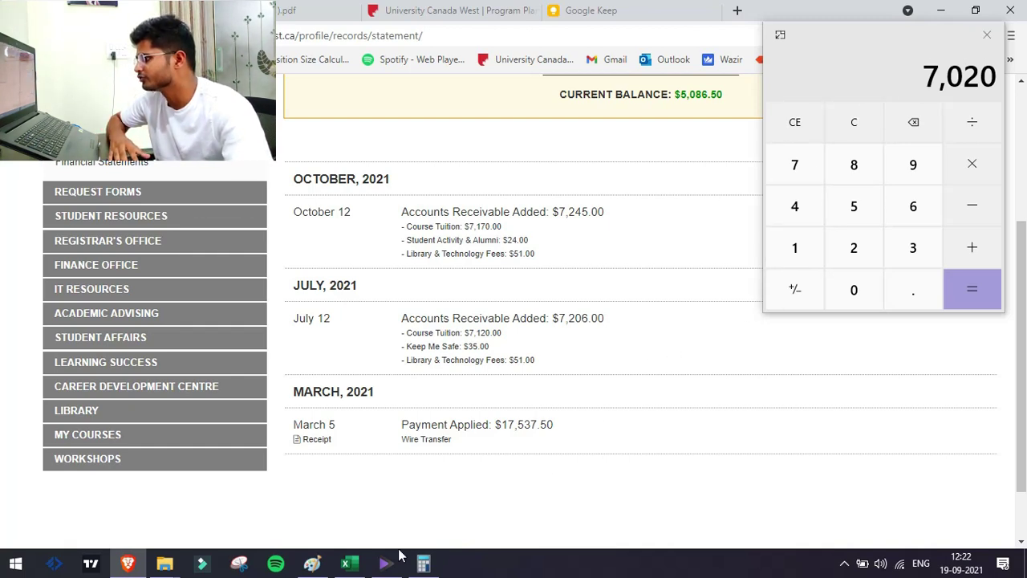
Switch to the Paint month timeline, handwrite "7K" beside the circled JULY, and close the Calculator.
click(312, 563)
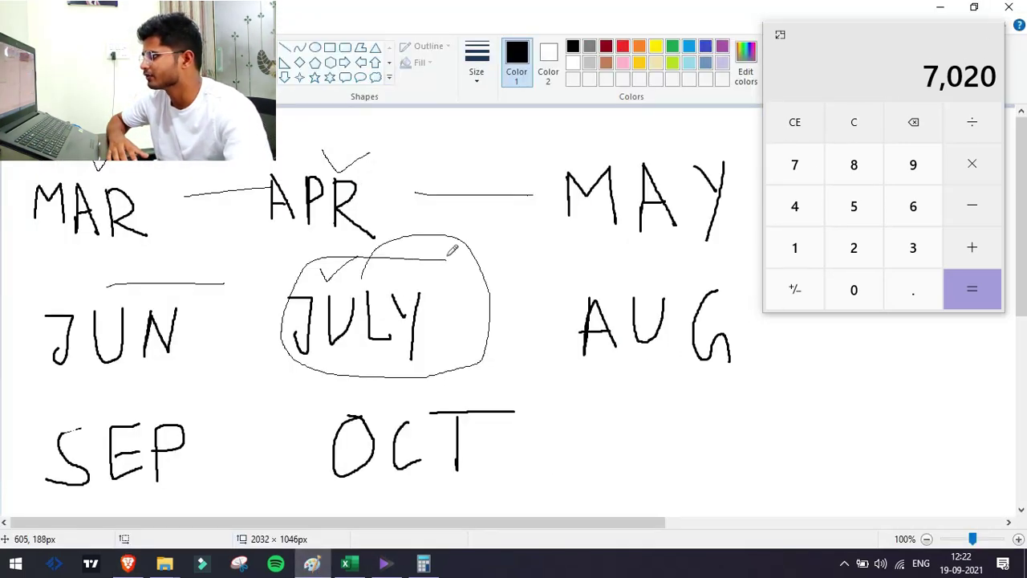
drag(471, 234, 493, 270)
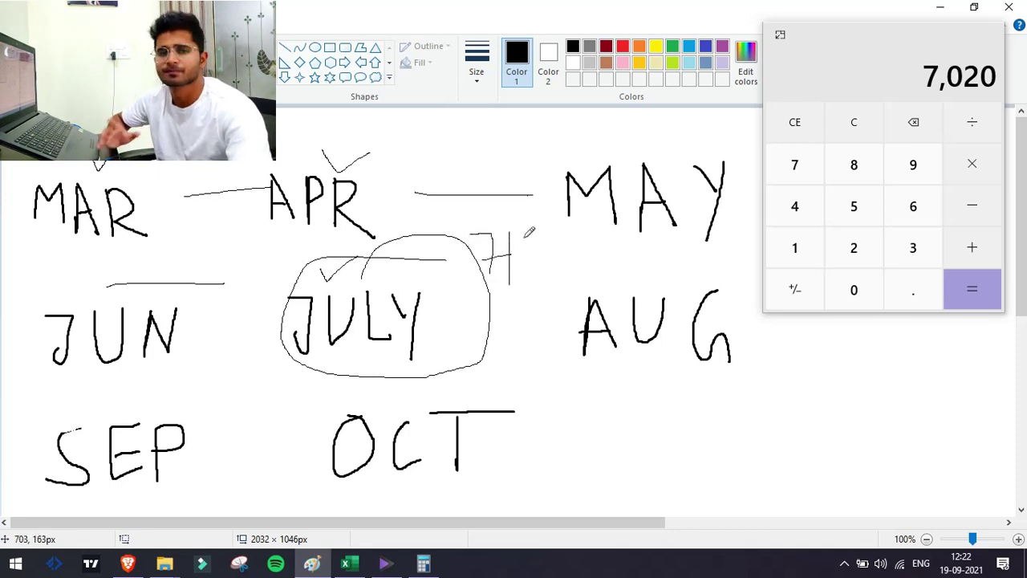
drag(529, 232, 542, 270)
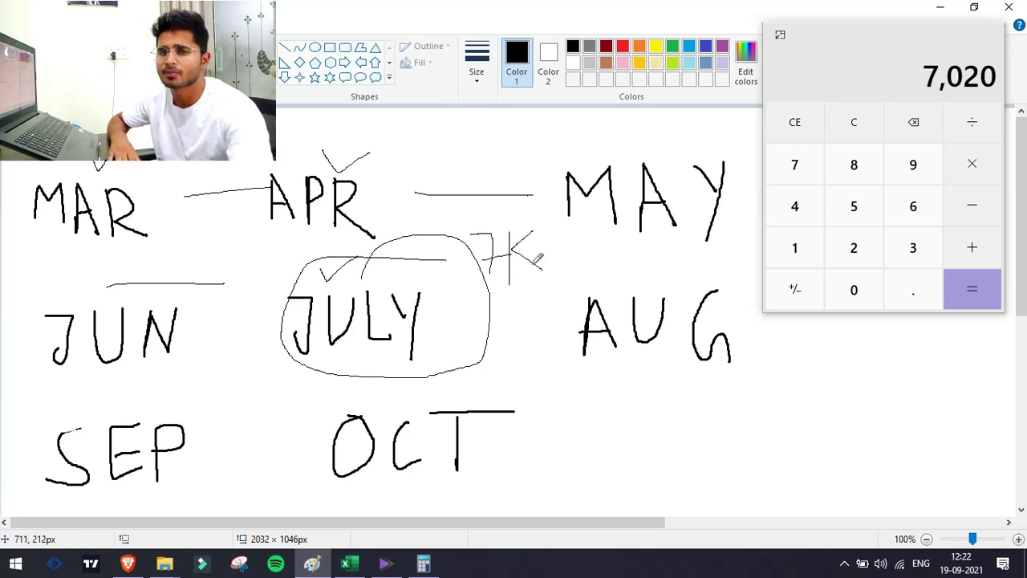
click(987, 35)
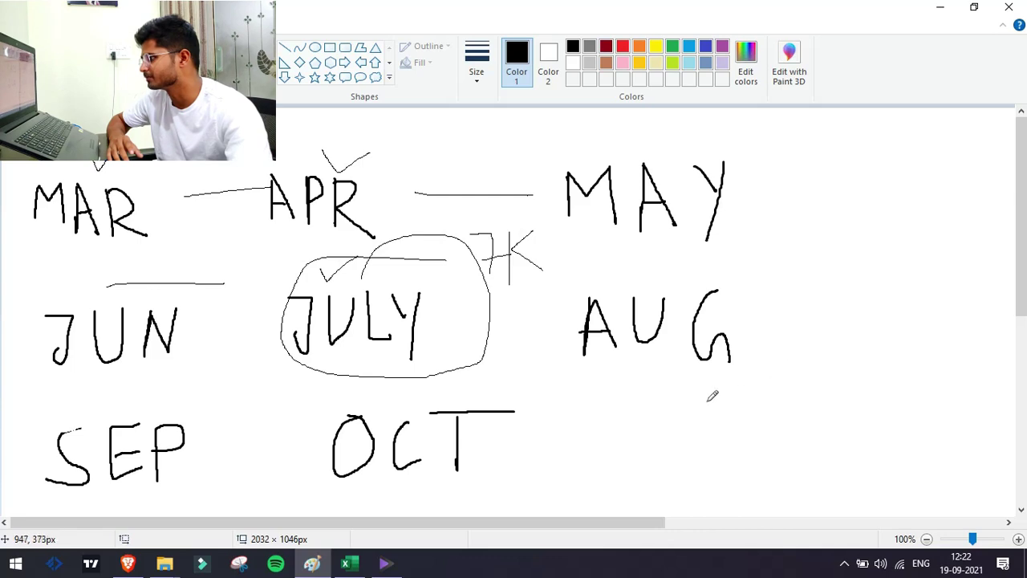
In the Excel workbook's Sheet4, enter "term 1" in E3, "total fee" in G3 and 17500 in I3.
click(345, 563)
click(243, 210)
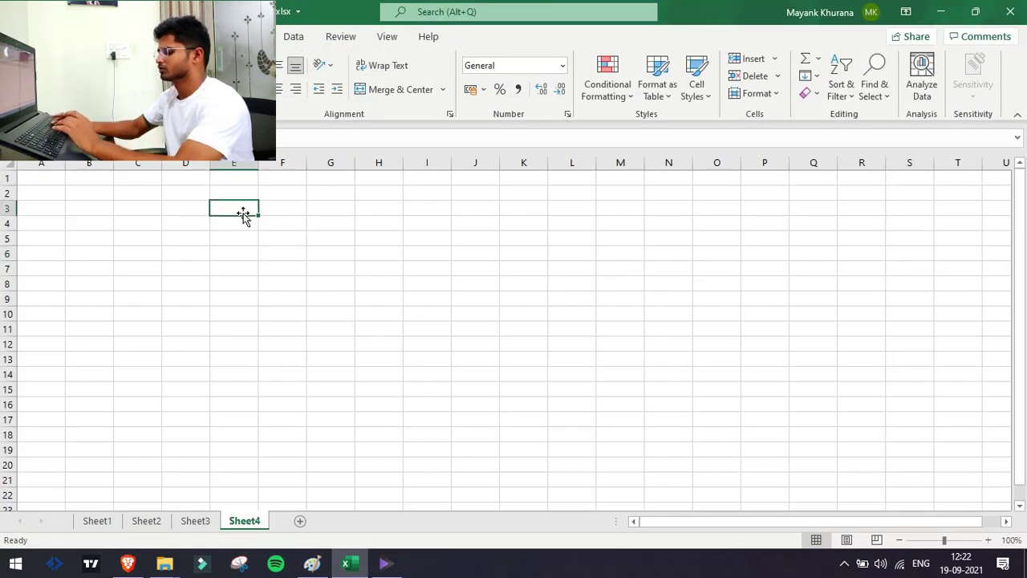
text(term 1)
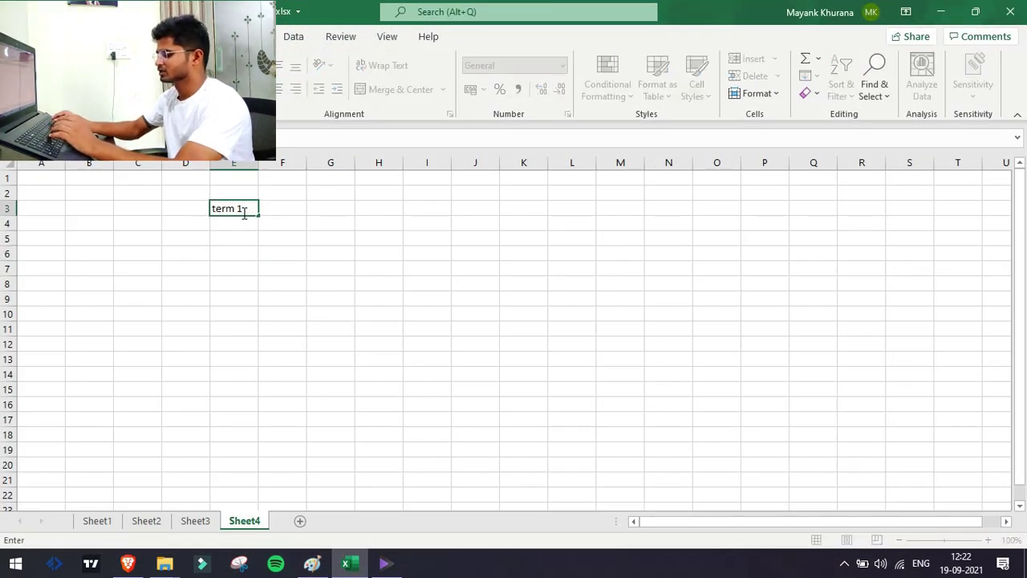
key(Tab)
key(Tab)
text(tot)
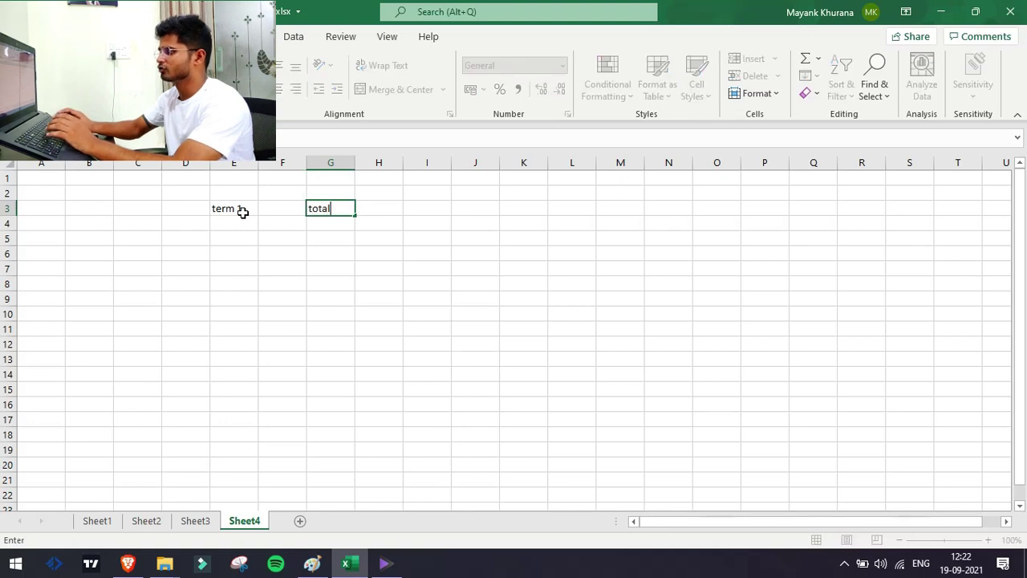
key(Tab)
key(Tab)
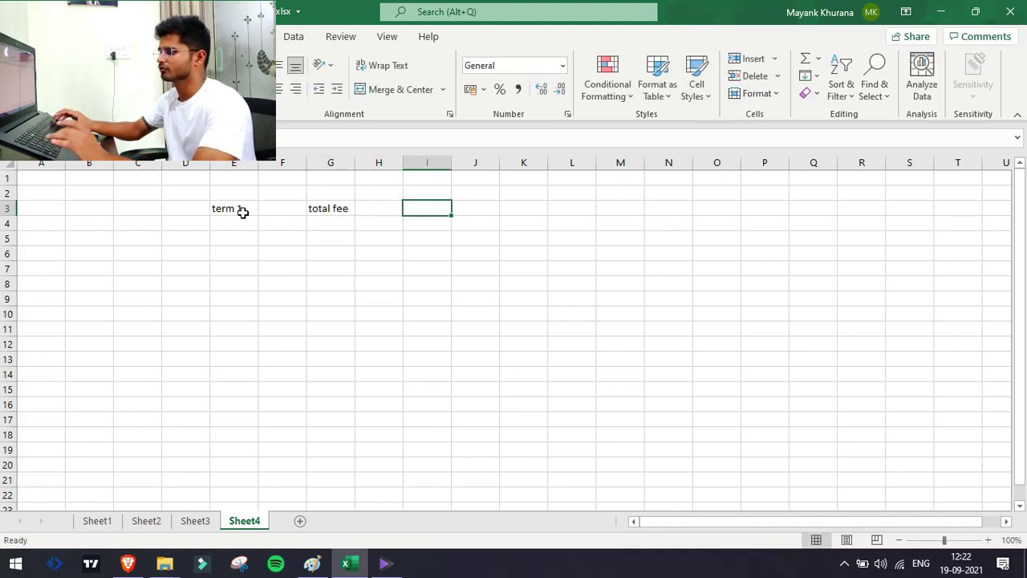
text(17500)
key(Return)
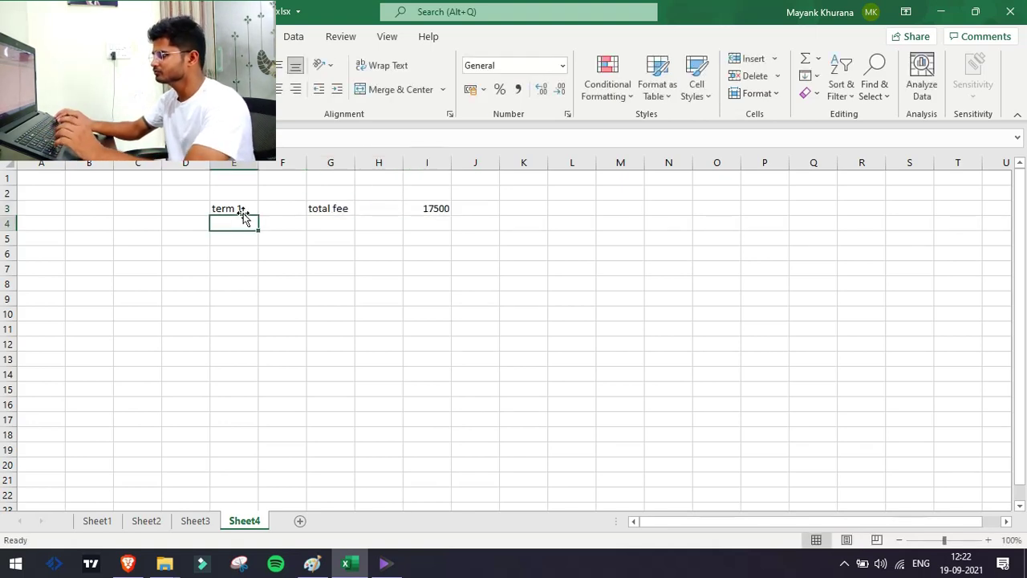
Add a row below the total fee with the label "tution" in G4 and 7000 in I4.
key(Tab)
key(Tab)
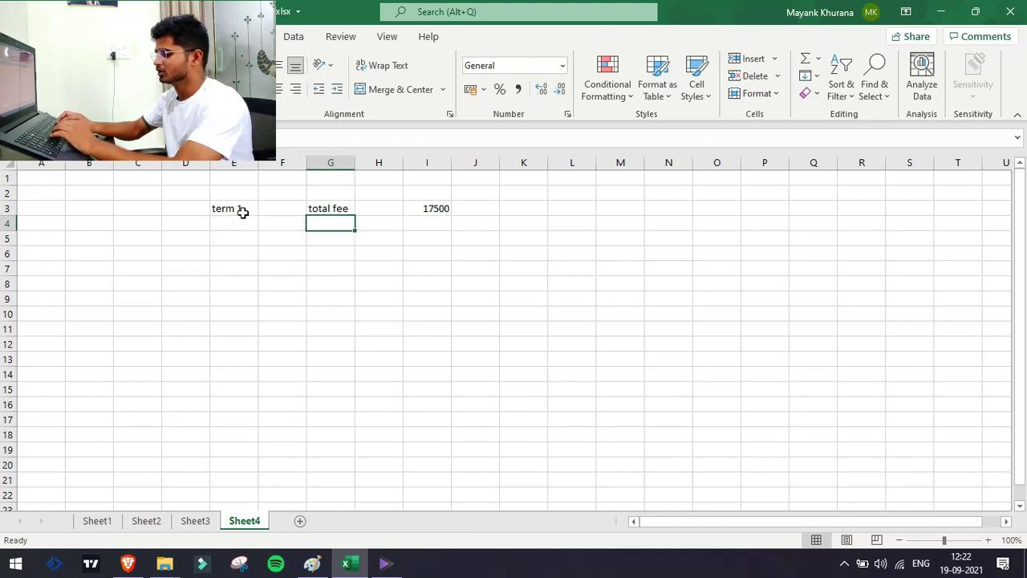
text(tu )
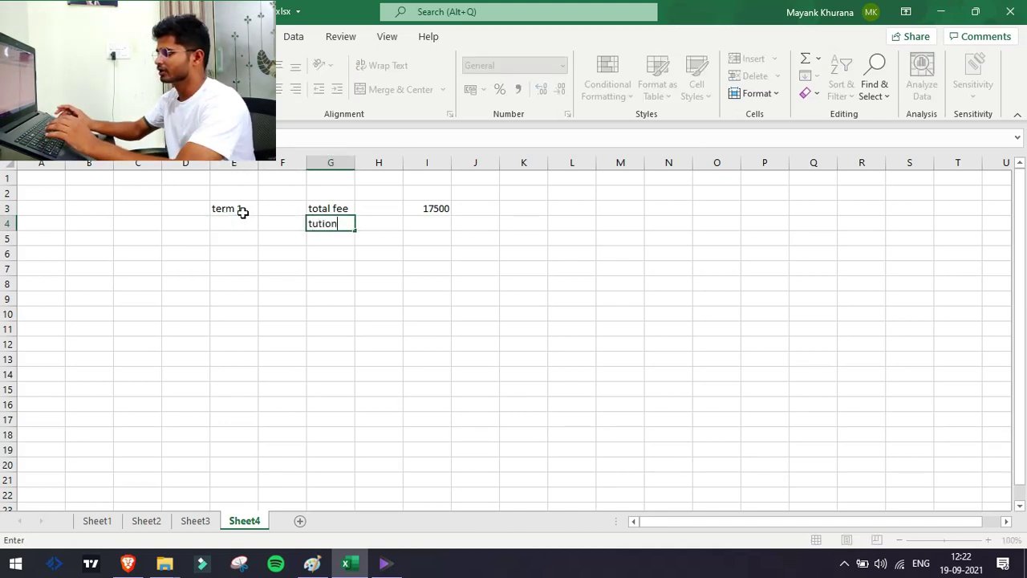
text(ion)
key(Tab)
key(Tab)
text(7)
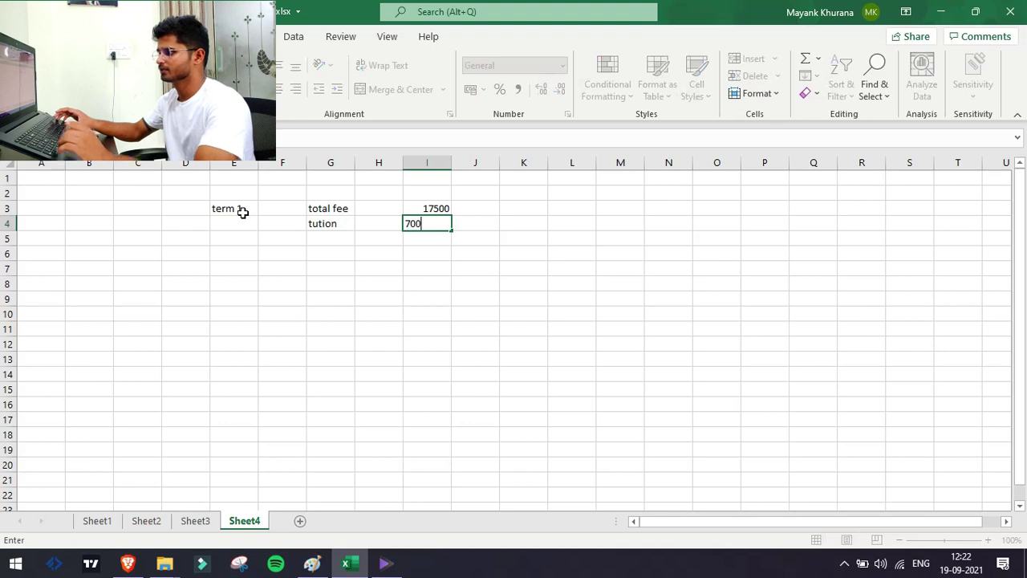
key(Return)
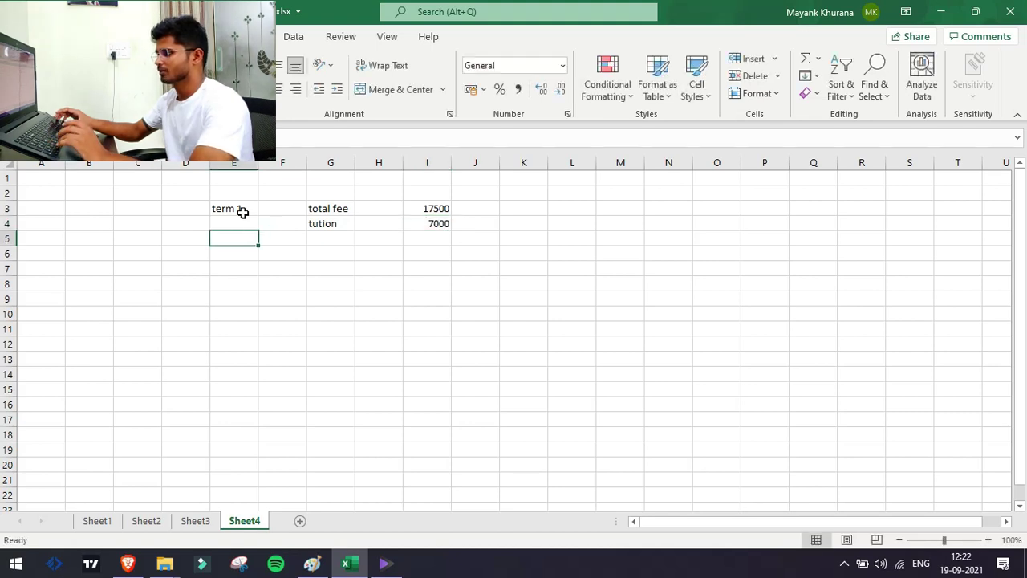
Subtract the tuition from the total fee in cell I6 with the formula +I3-I4.
key(Down)
key(Right)
key(Right)
key(Right)
key(Right)
text(+)
click(427, 208)
text(-)
click(432, 225)
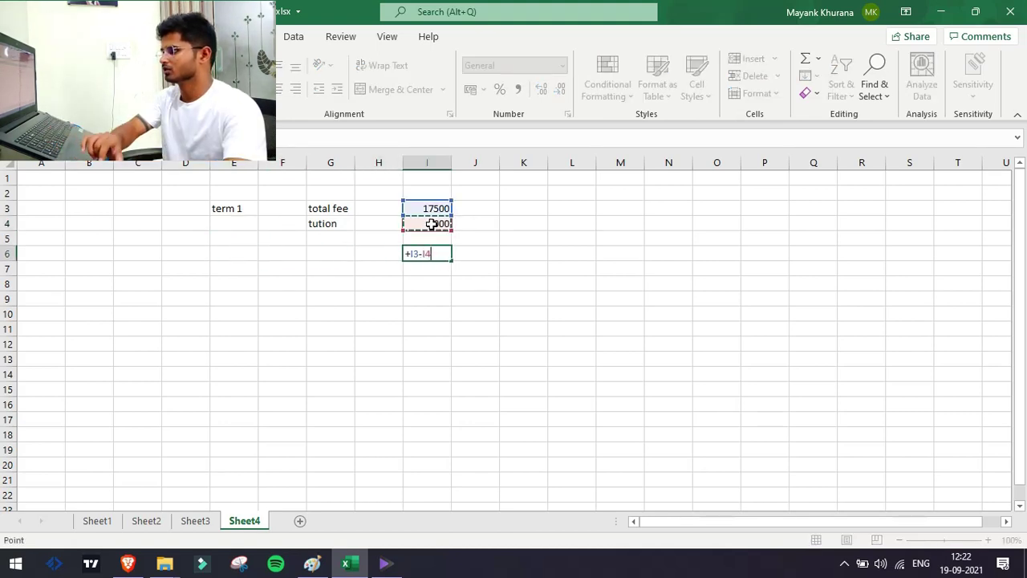
key(Return)
click(434, 255)
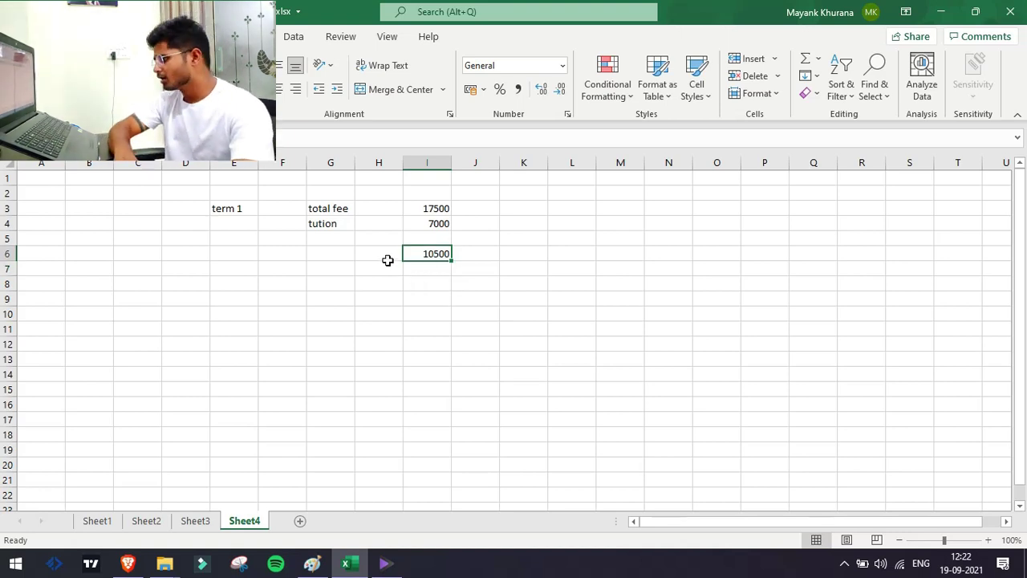
Return to the Paint timeline, draw a check mark above the end of JULY and circle the "7K" note.
click(128, 563)
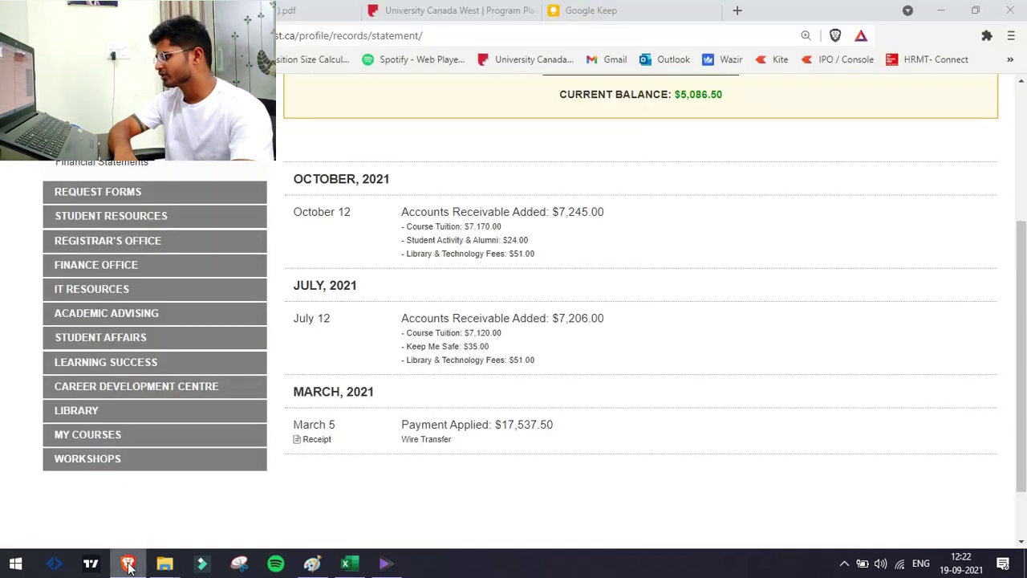
click(315, 562)
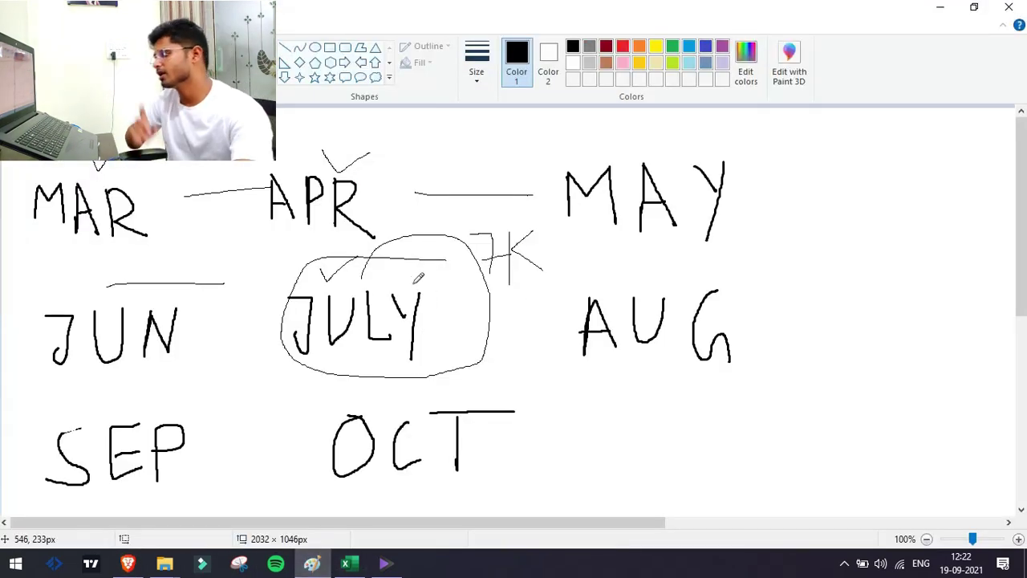
drag(434, 274, 451, 280)
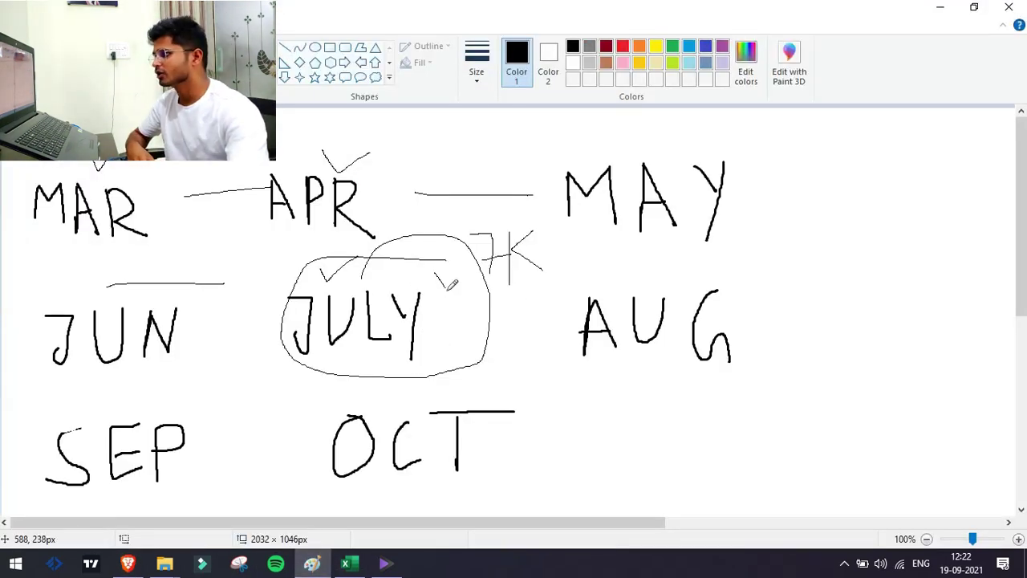
mouse_move(520, 215)
mouse_down()
mouse_move(466, 288)
mouse_move(487, 217)
mouse_up()
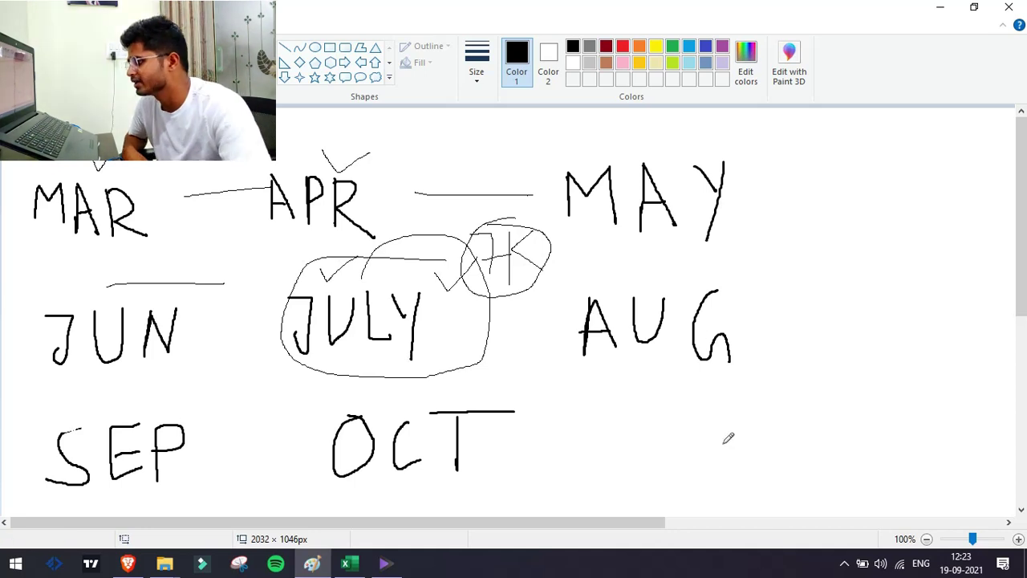
Back in Excel, enter 10000/5 as a note in cell O5 and 2000 in the cell below it.
click(346, 563)
click(697, 241)
text(10000/5)
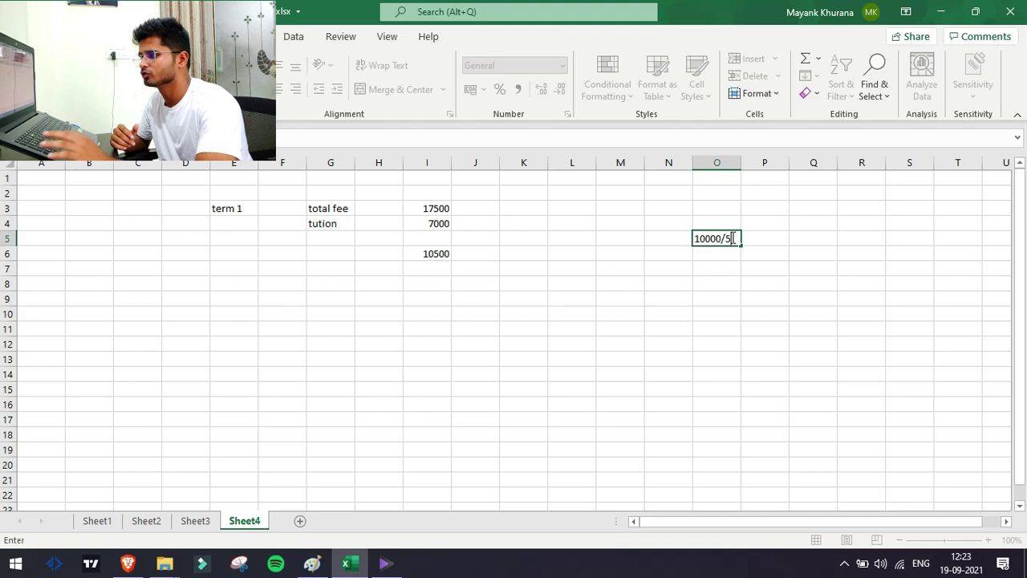
key(Return)
text(2)
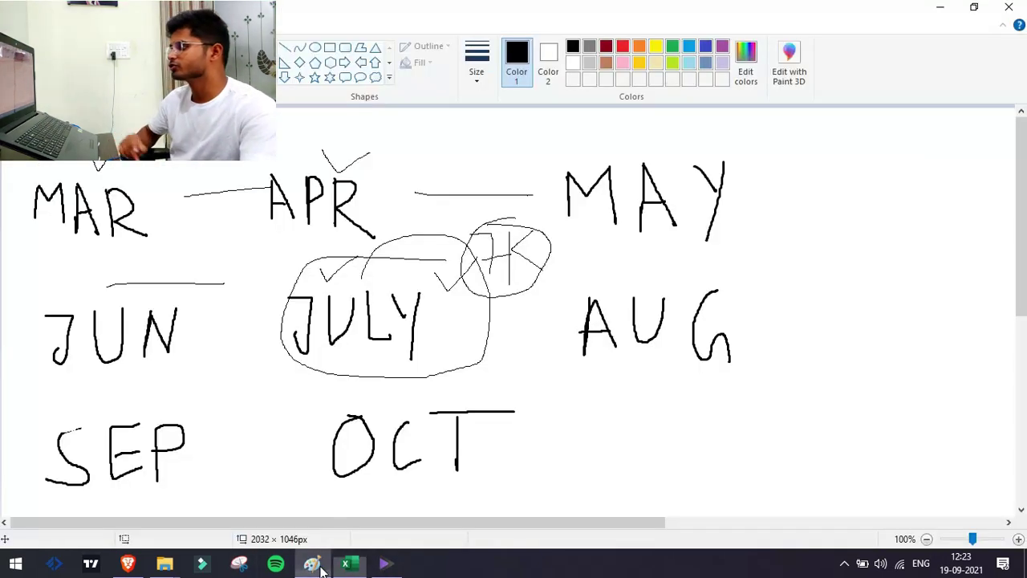
On the Paint timeline, circle AUG, handwrite "2K" beside it and draw an arrow from that note to AUG.
click(312, 563)
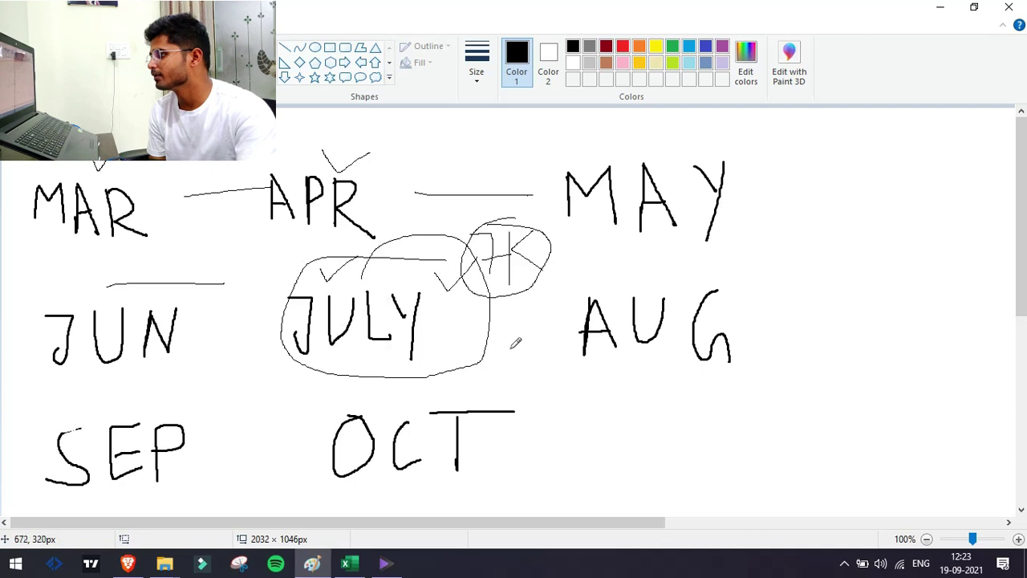
mouse_move(717, 274)
mouse_down()
mouse_move(568, 329)
mouse_move(720, 277)
mouse_up()
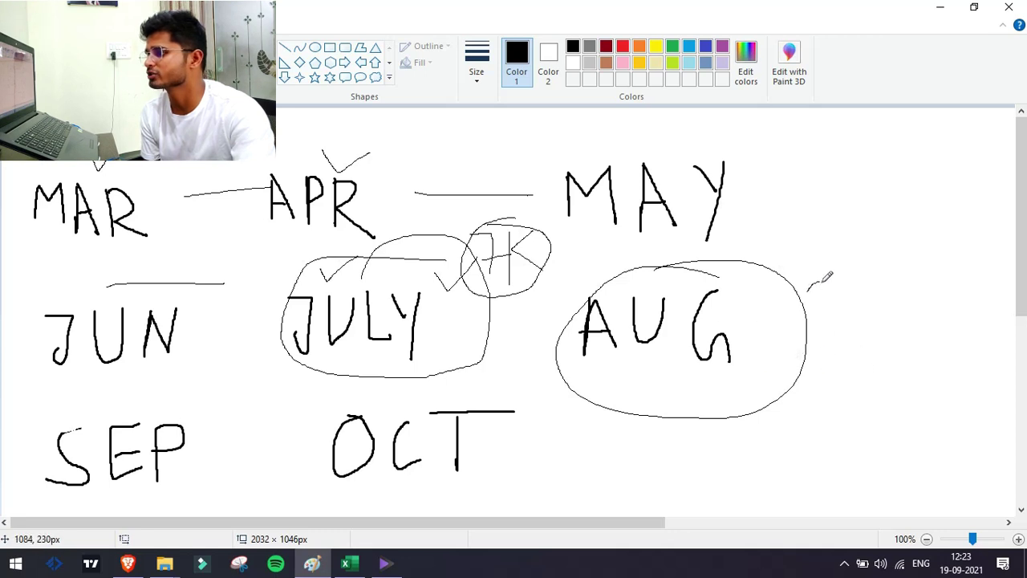
drag(854, 269, 864, 355)
drag(876, 253, 914, 328)
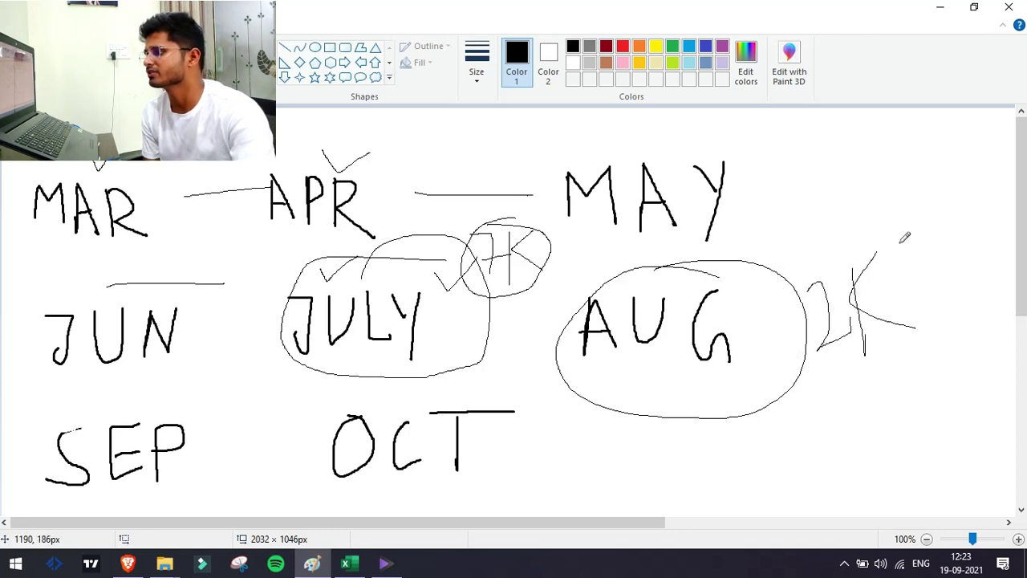
mouse_move(899, 240)
mouse_down()
mouse_move(726, 287)
mouse_move(751, 305)
mouse_move(778, 304)
mouse_up()
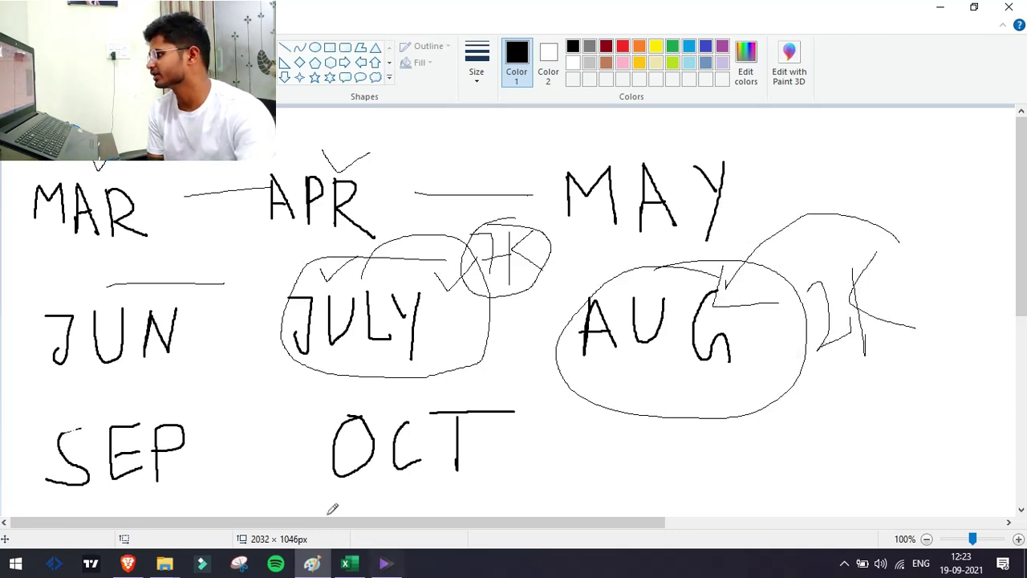
Switch to the browser's Financial Statements page and highlight the current balance in the transaction history.
click(129, 564)
scroll(470, 310, up, 3)
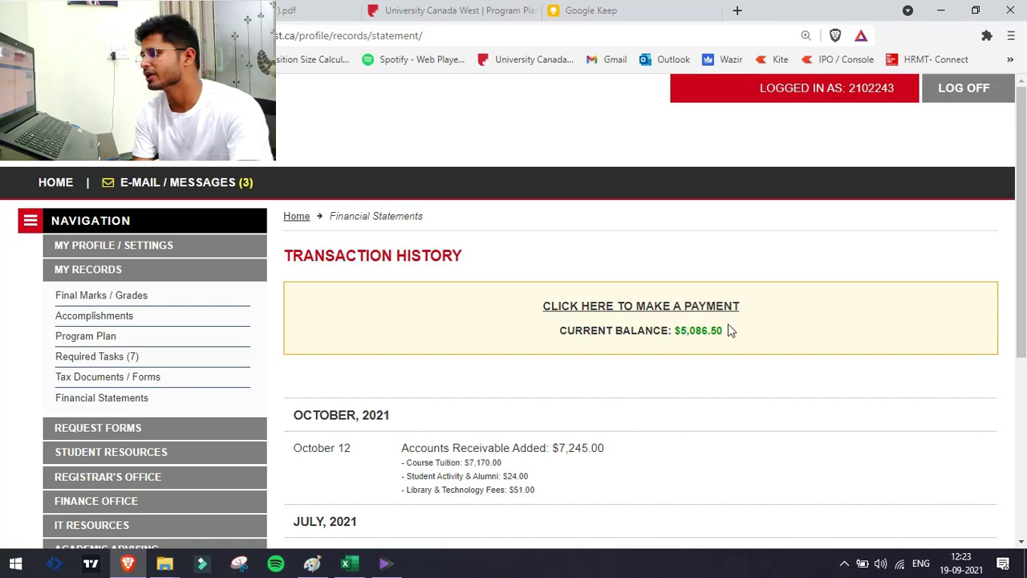
drag(673, 331, 770, 332)
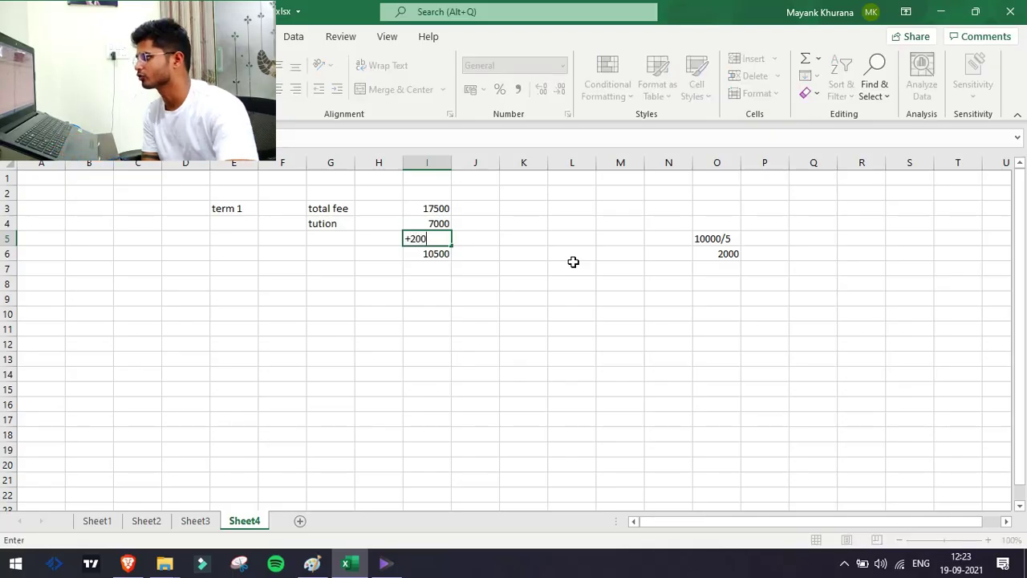
Complete the term 1 figures with -7000 tuition in I4 and 2000 in I5, and total I3:I5 with a SUM formula in I6.
click(439, 227)
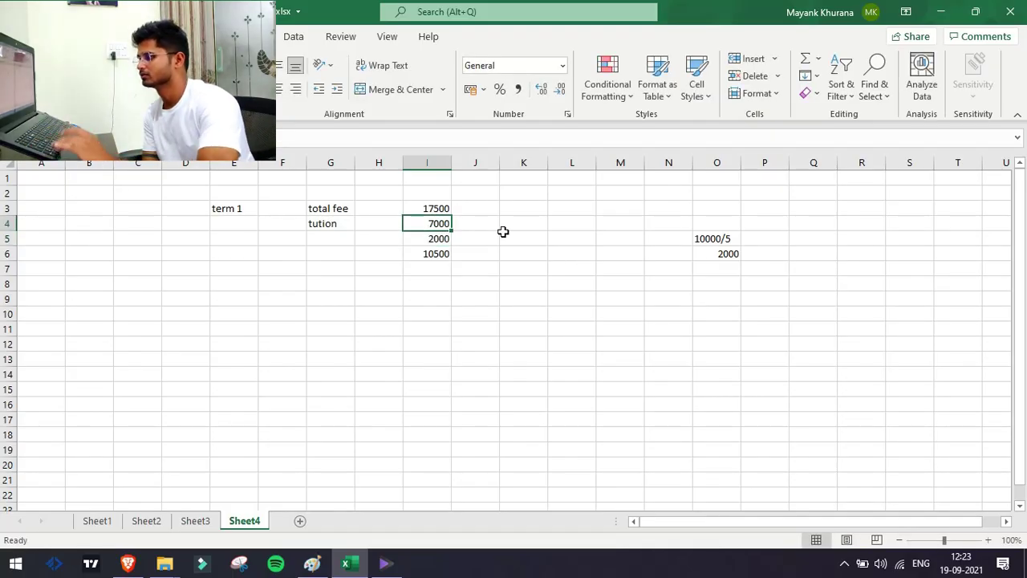
key(BackSpace)
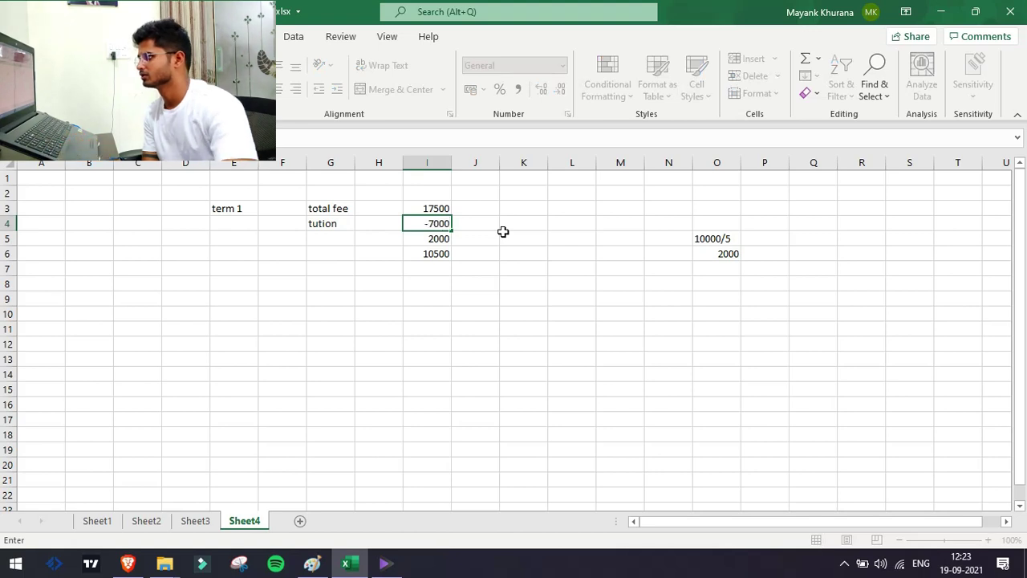
key(Return)
key(Down)
key(alt+equal)
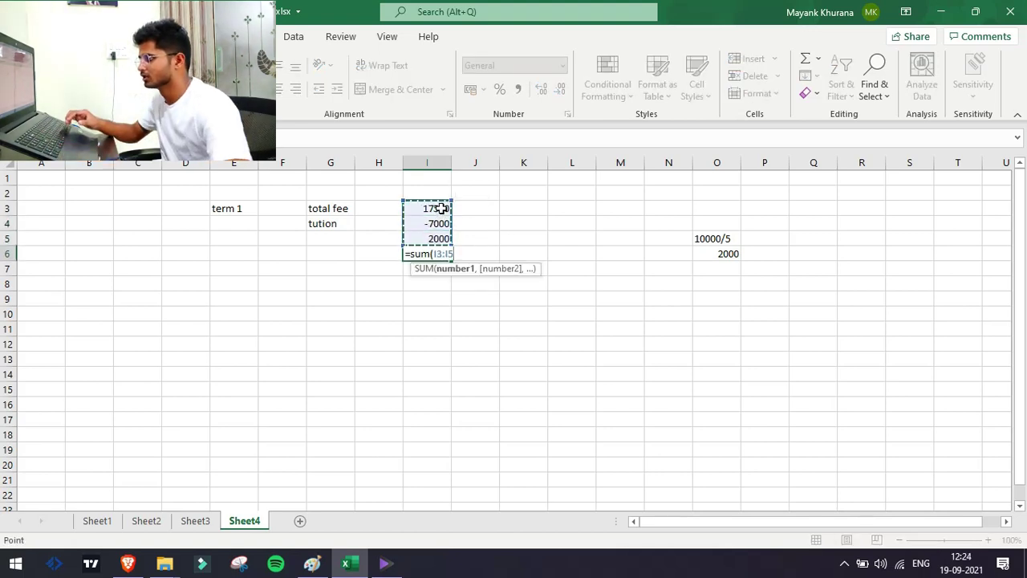
key(Return)
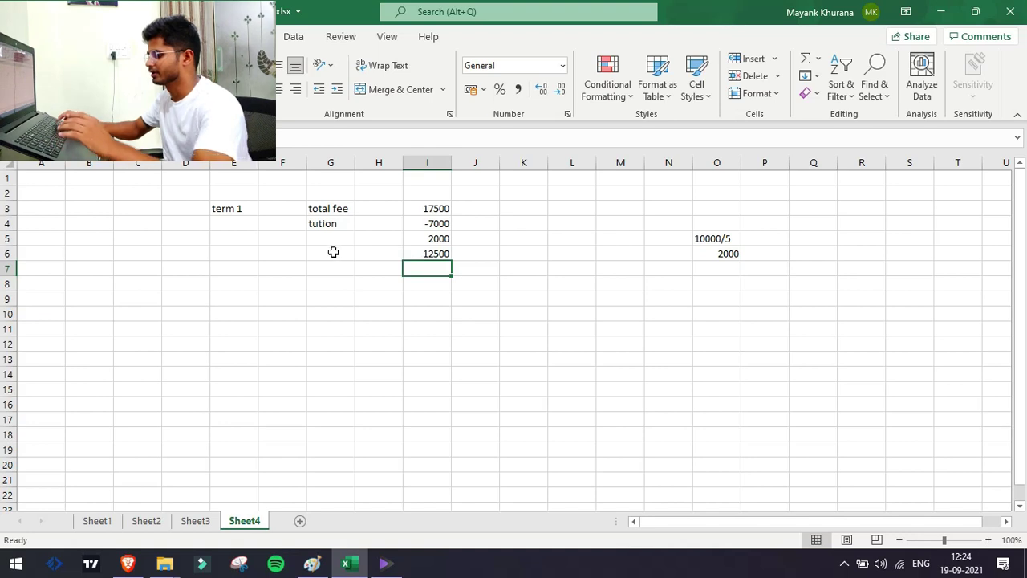
Label the term 1 total by entering "account bal" in cell G6.
click(333, 252)
text(account bal)
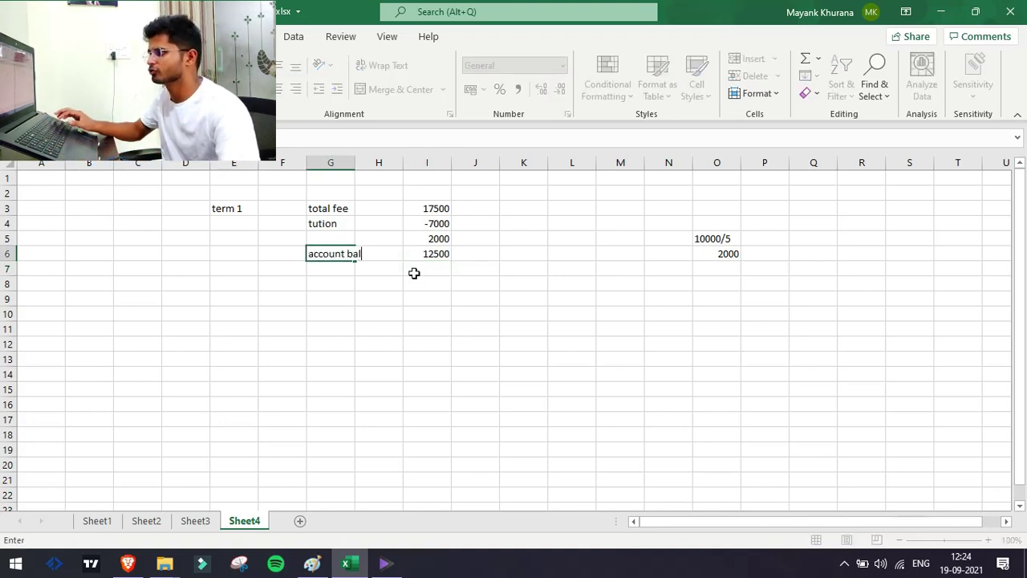
click(431, 255)
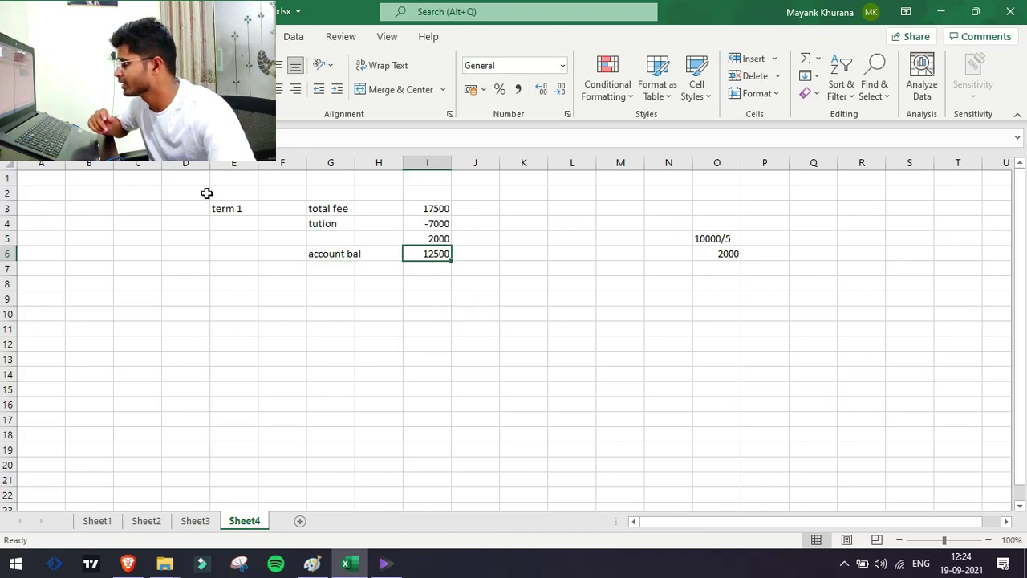
Put a thick outside border around the term 1 block, D2:J8.
drag(206, 193, 511, 300)
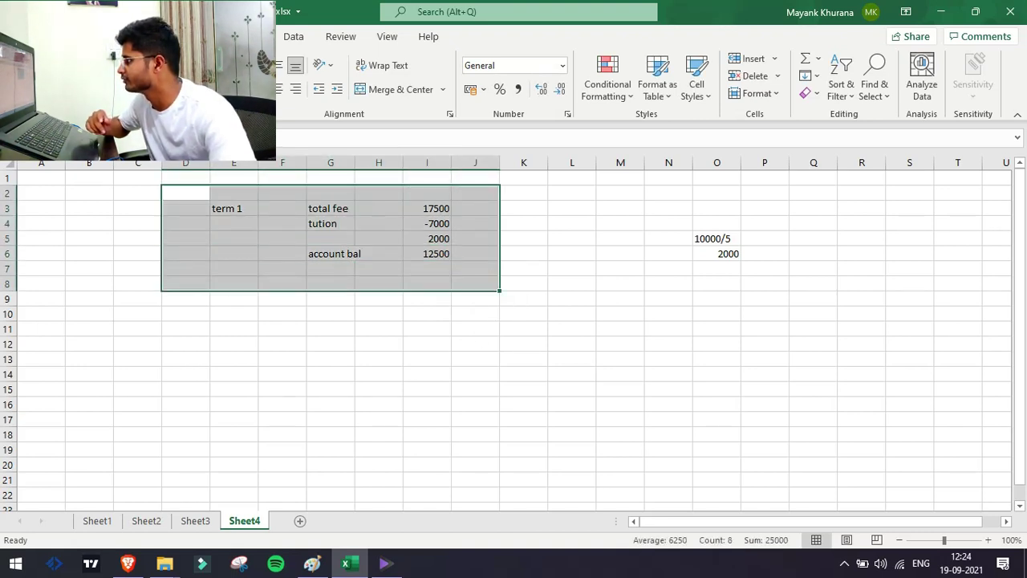
click(166, 89)
click(206, 260)
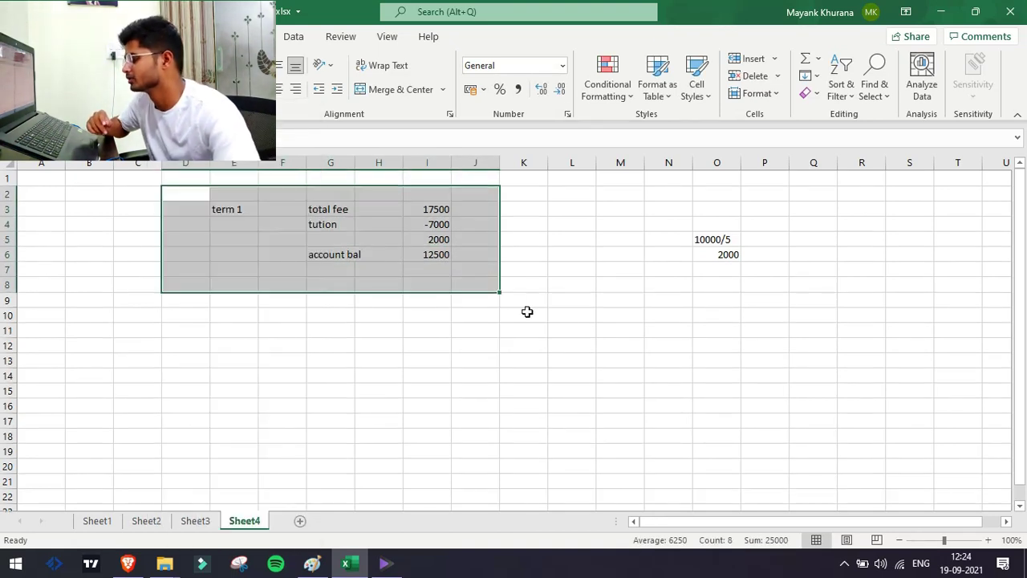
click(571, 315)
Switch to the browser's Financial Statements page and highlight the July charges through the March payment in the transaction history.
click(127, 563)
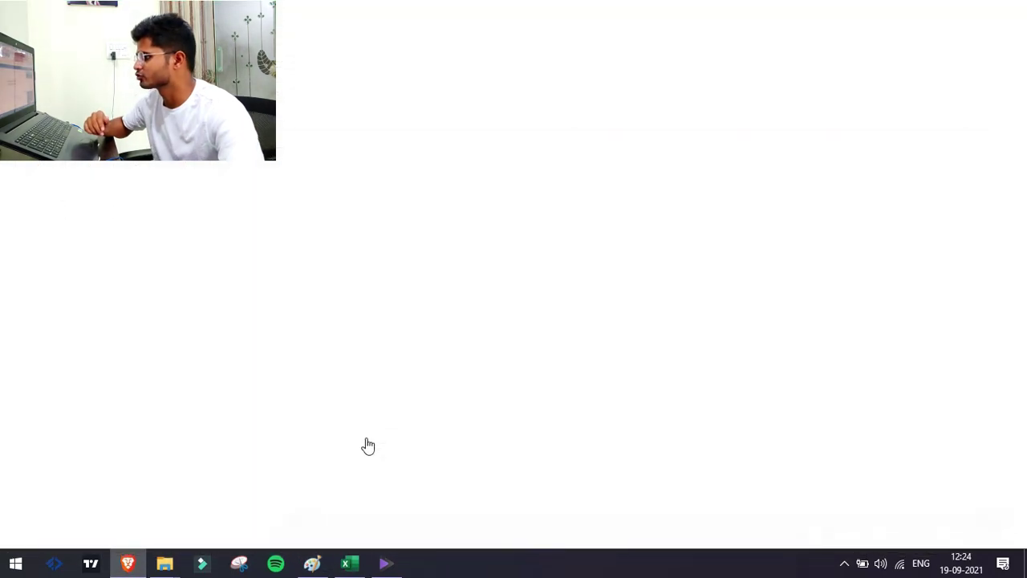
scroll(473, 333, down, 4)
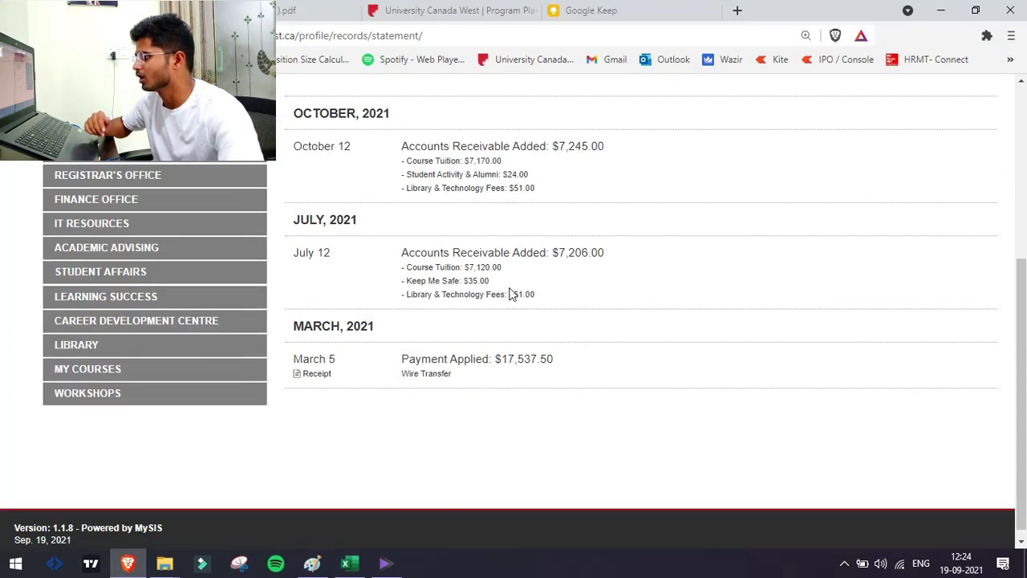
drag(278, 215, 570, 364)
click(745, 406)
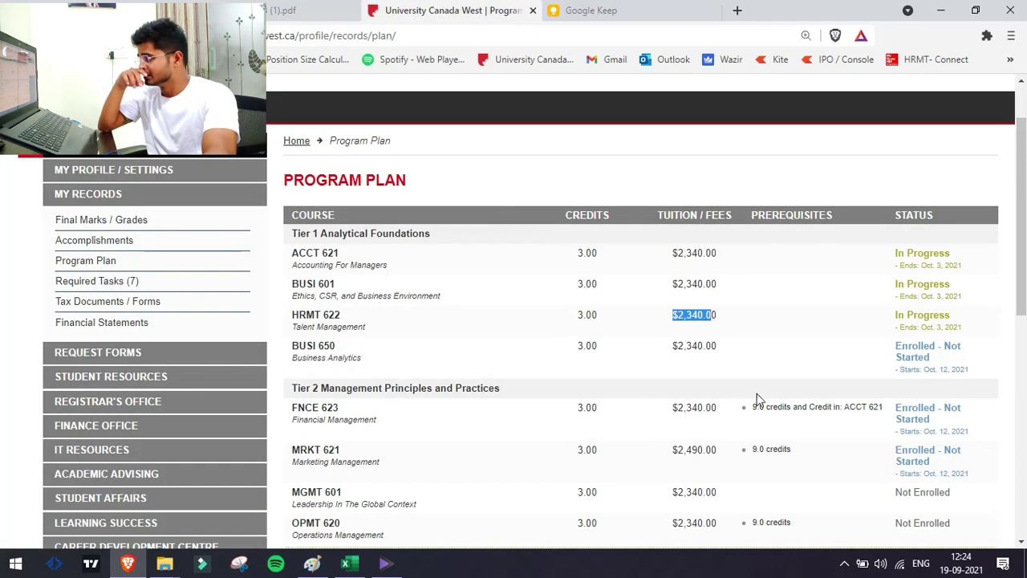
On the Program Plan page, highlight the tuition fees of BUSI 650, FNCE 623 and MRKT 621 one after another.
scroll(758, 399, down, 1)
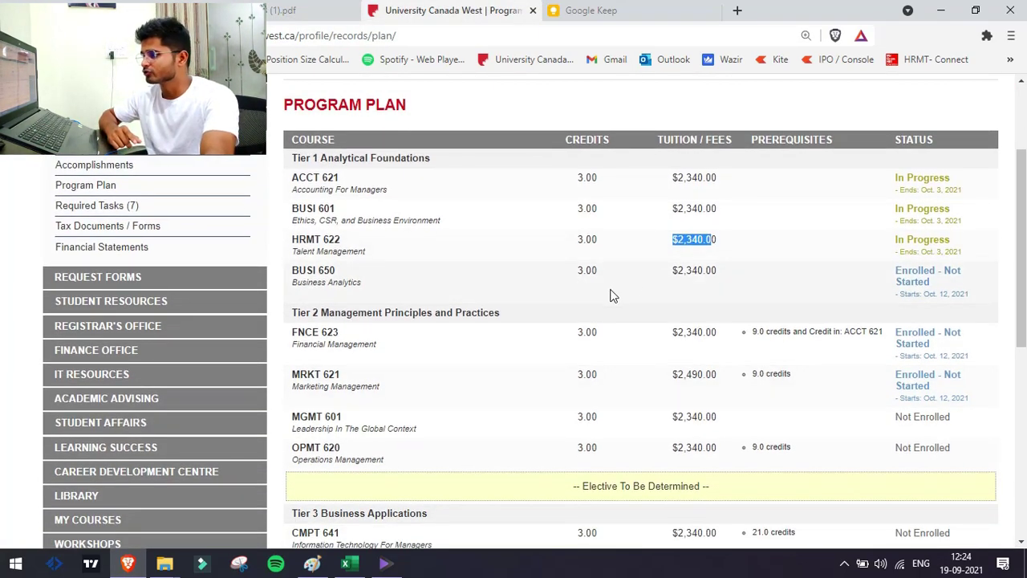
drag(672, 270, 717, 271)
drag(672, 332, 729, 335)
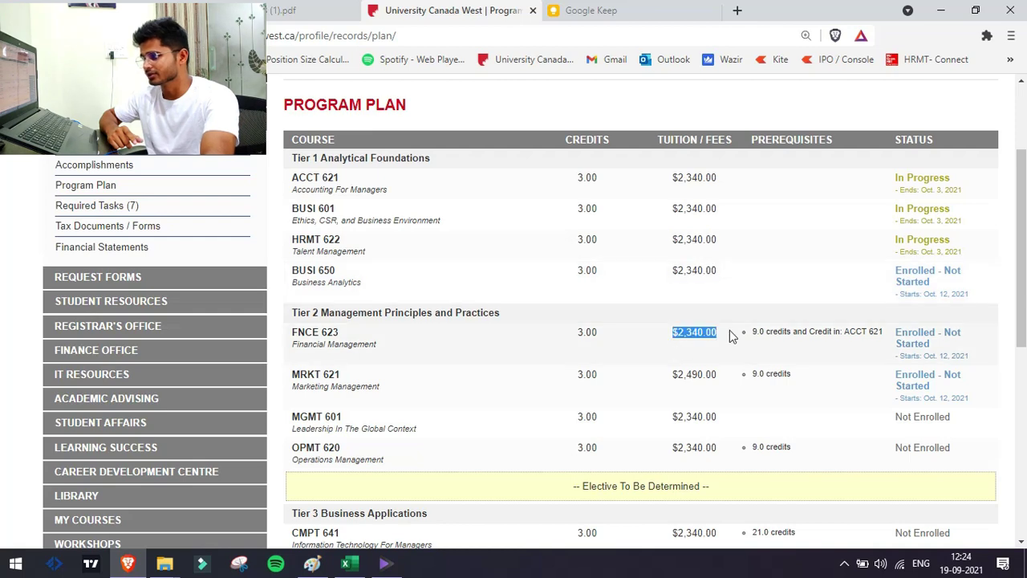
drag(666, 375, 726, 377)
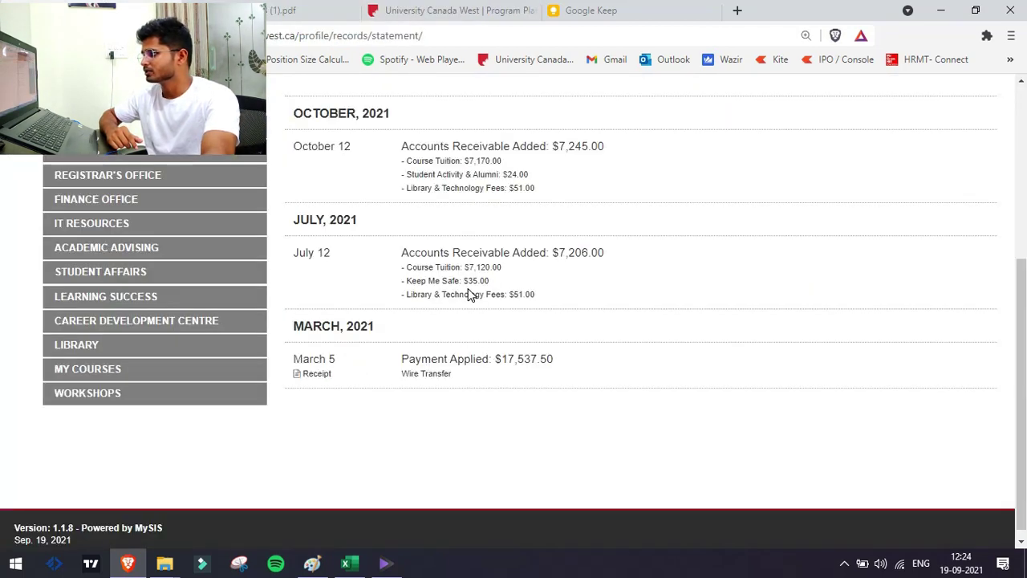
On the Financial Statements page, highlight the October 12 date and its accounts receivable amount in the transaction history.
scroll(481, 285, up, 1)
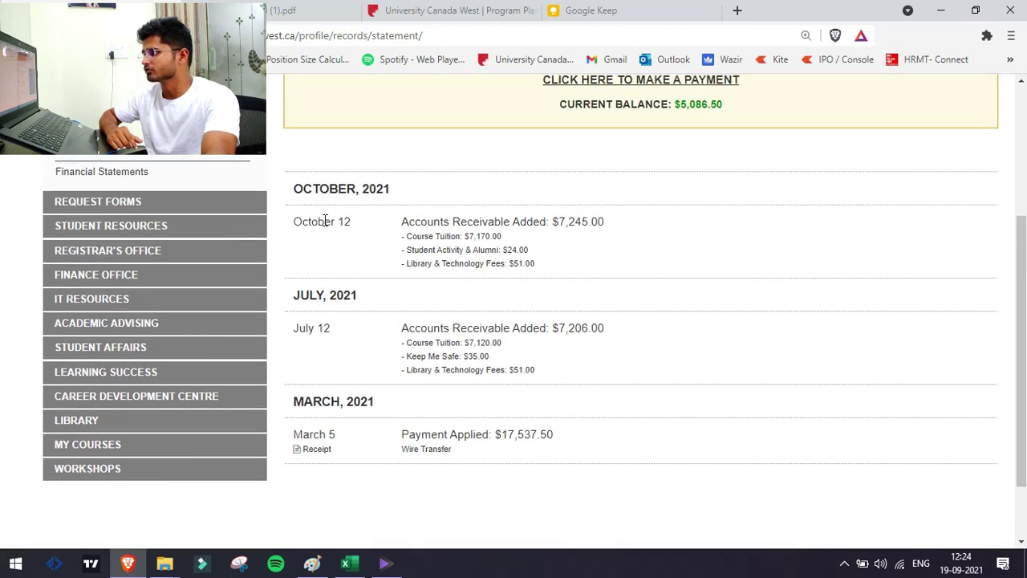
drag(303, 221, 355, 230)
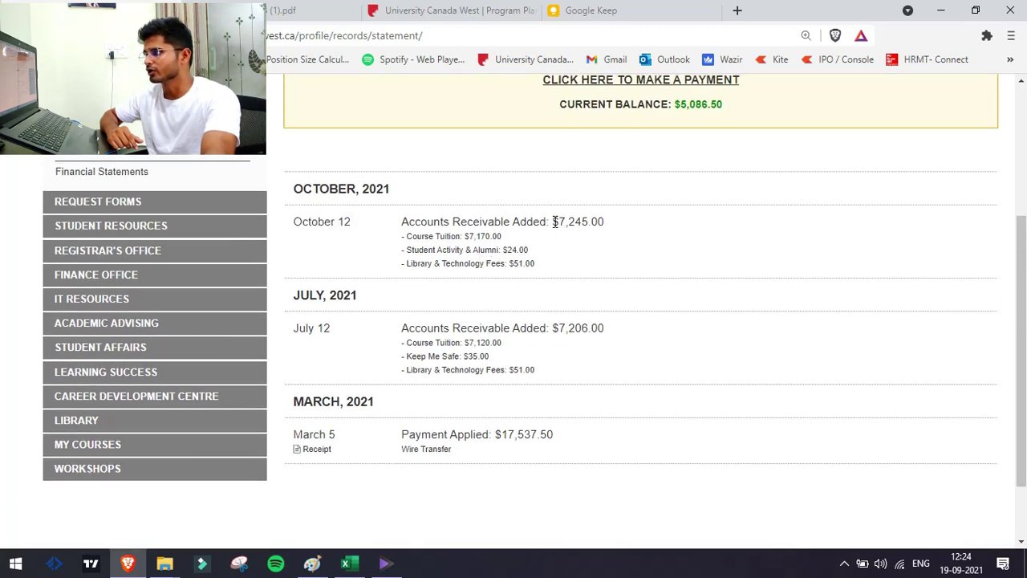
drag(554, 222, 602, 226)
click(693, 238)
scroll(692, 233, up, 1)
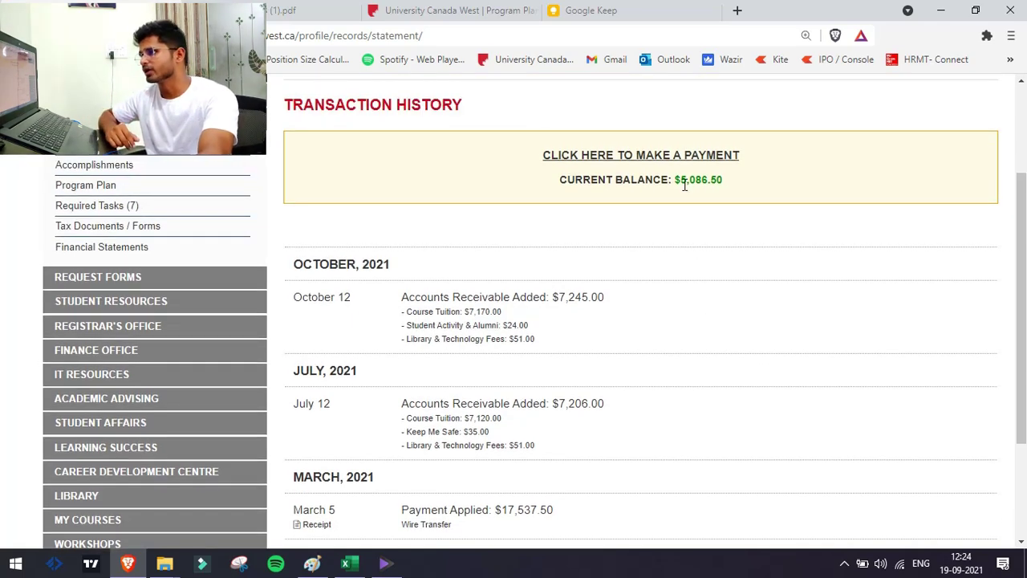
Return to the Excel sheet and start a second block with "term 2" in E12, "tution" in G12 and 7000 in I12.
click(938, 11)
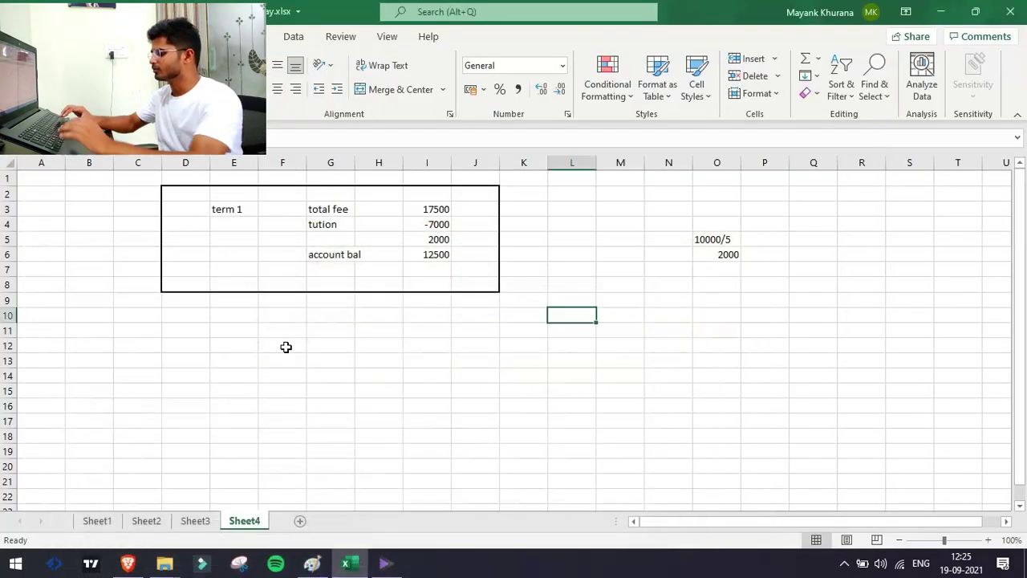
text(term 2)
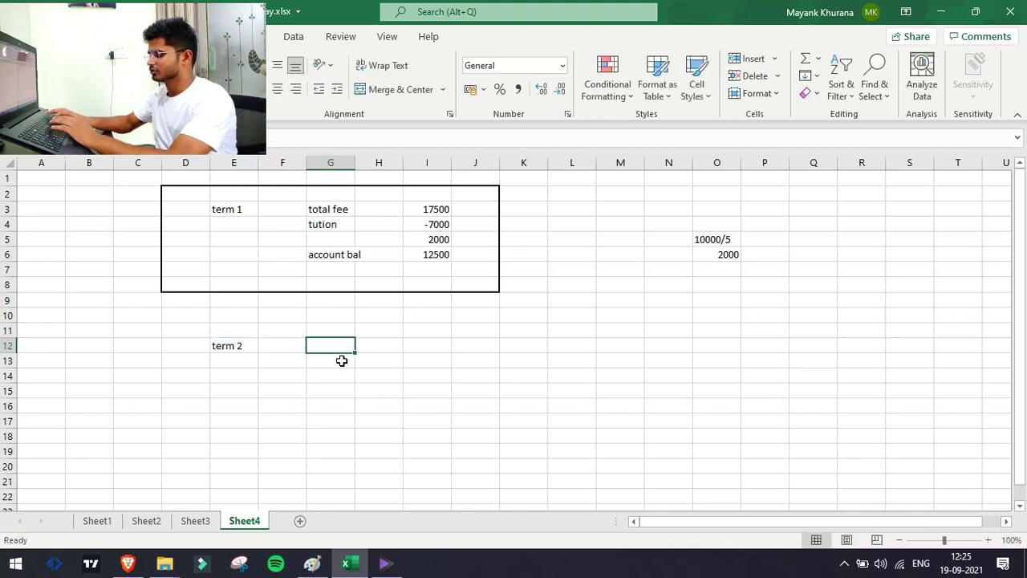
text(tution)
key(Tab)
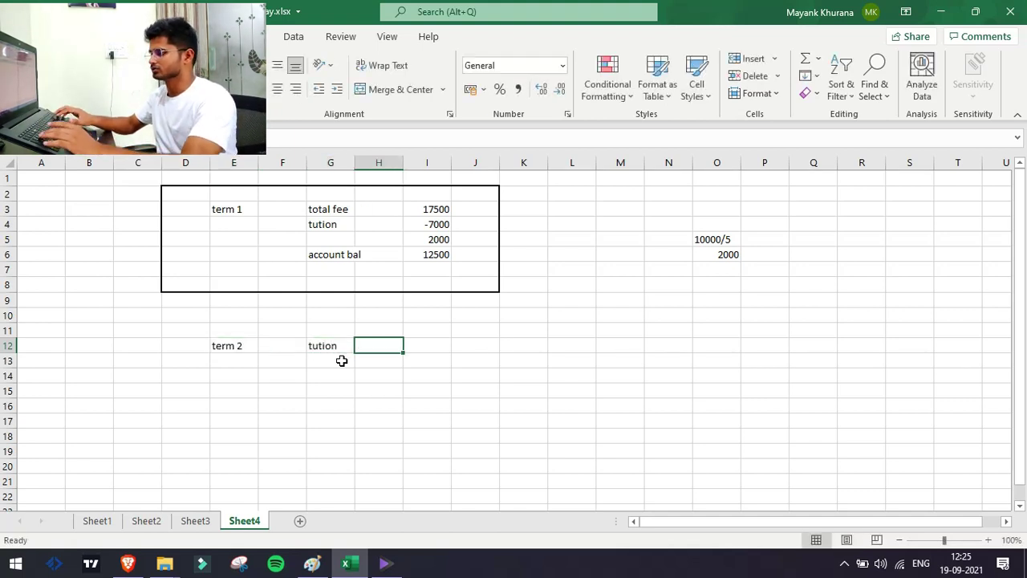
key(Tab)
text(7)
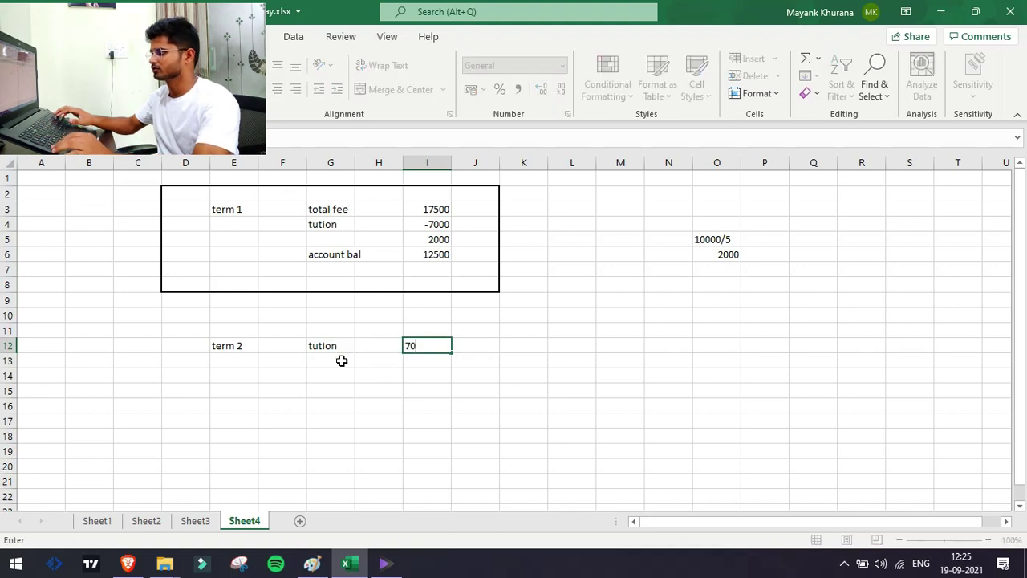
key(Return)
Enter 5000 in cell I15 below the term 2 tuition and label it "currently" in H15.
click(342, 361)
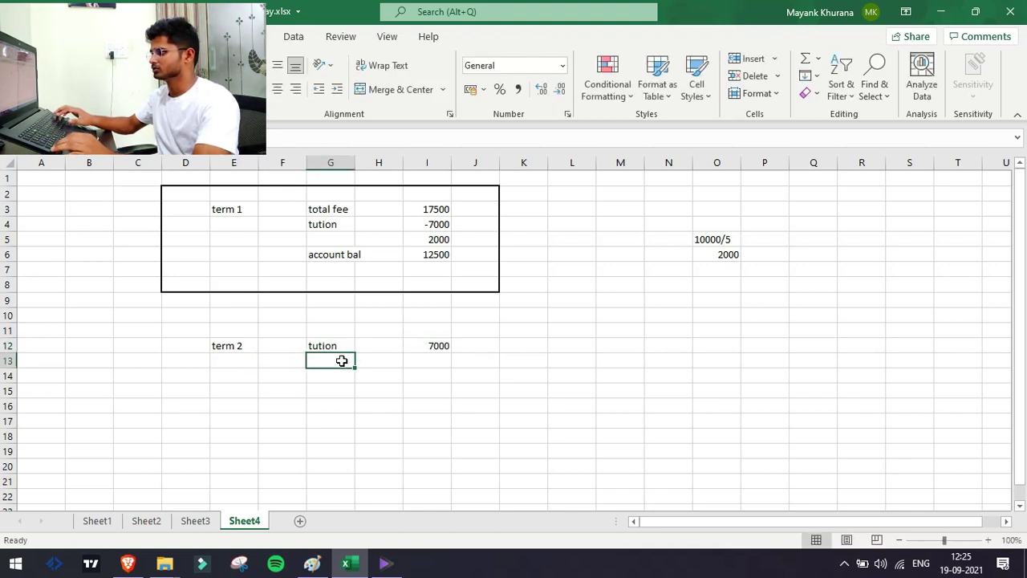
key(Right)
key(Right)
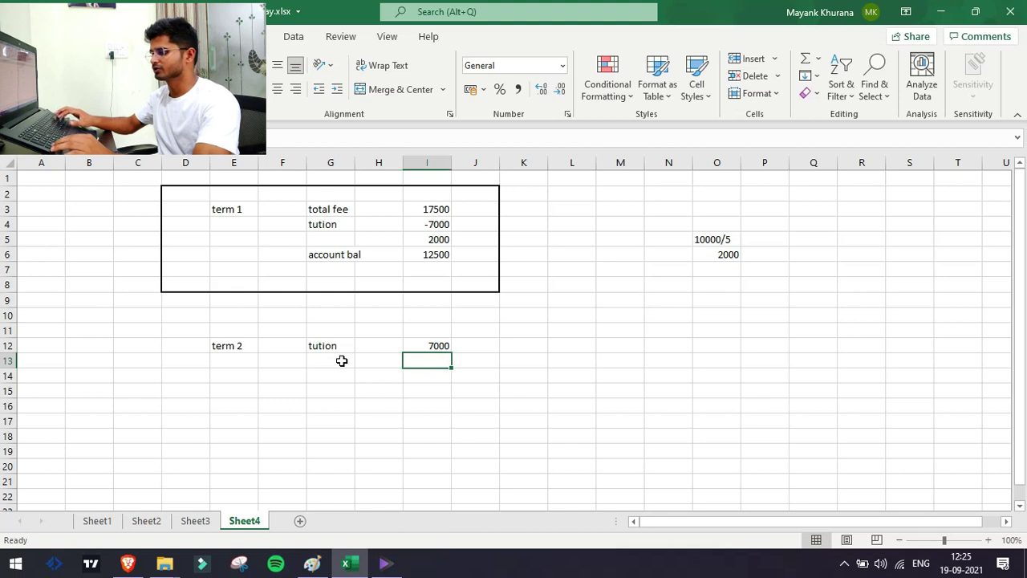
key(Return)
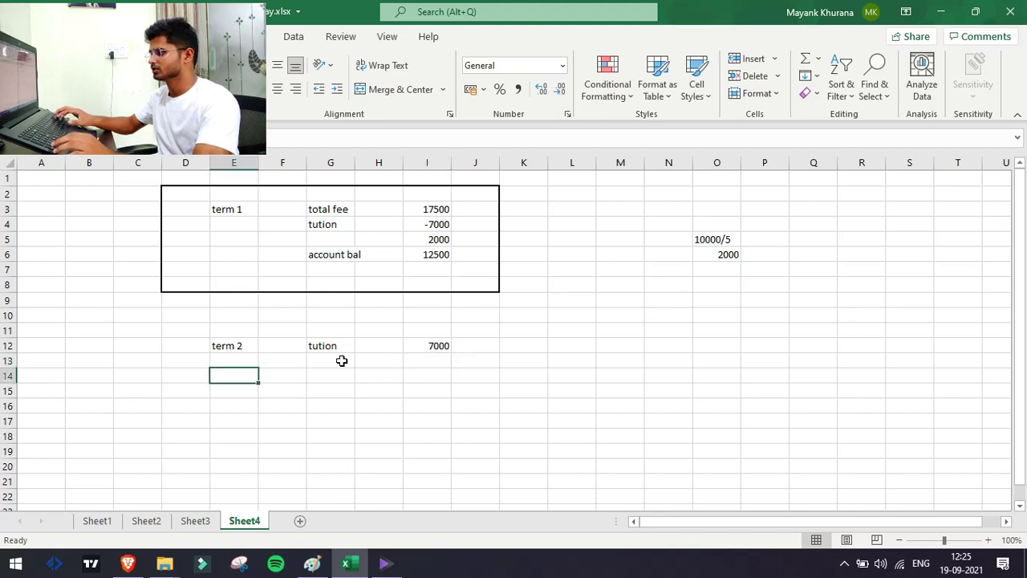
key(Down)
key(Down)
key(Right)
key(Right)
key(Right)
key(Right)
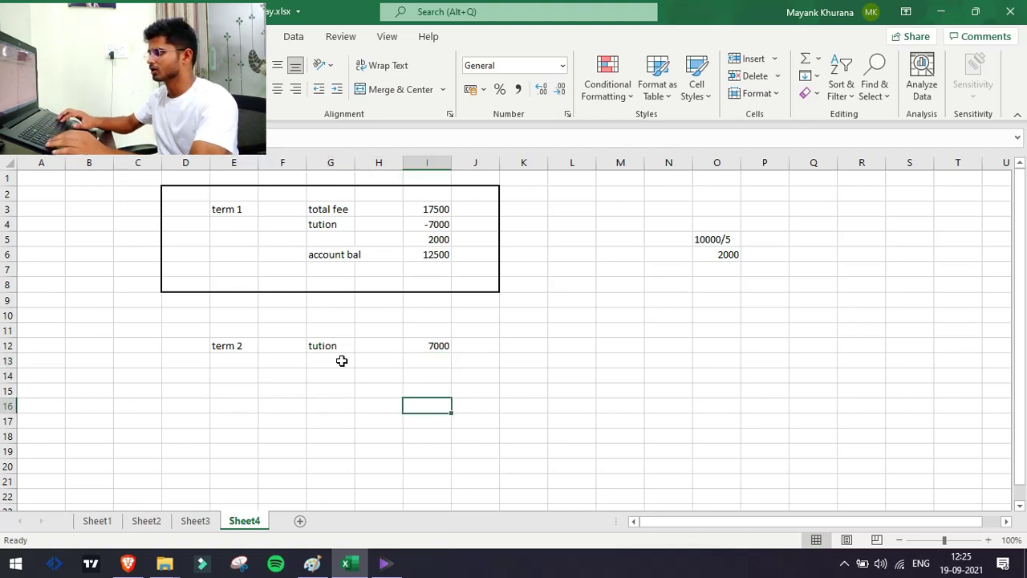
key(Up)
text(50)
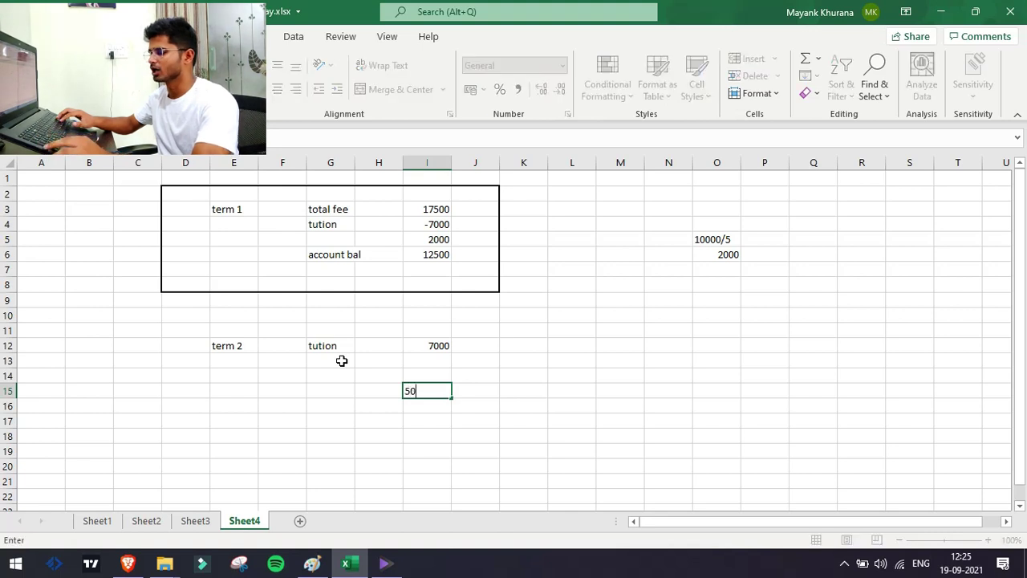
text(00)
key(Return)
key(Up)
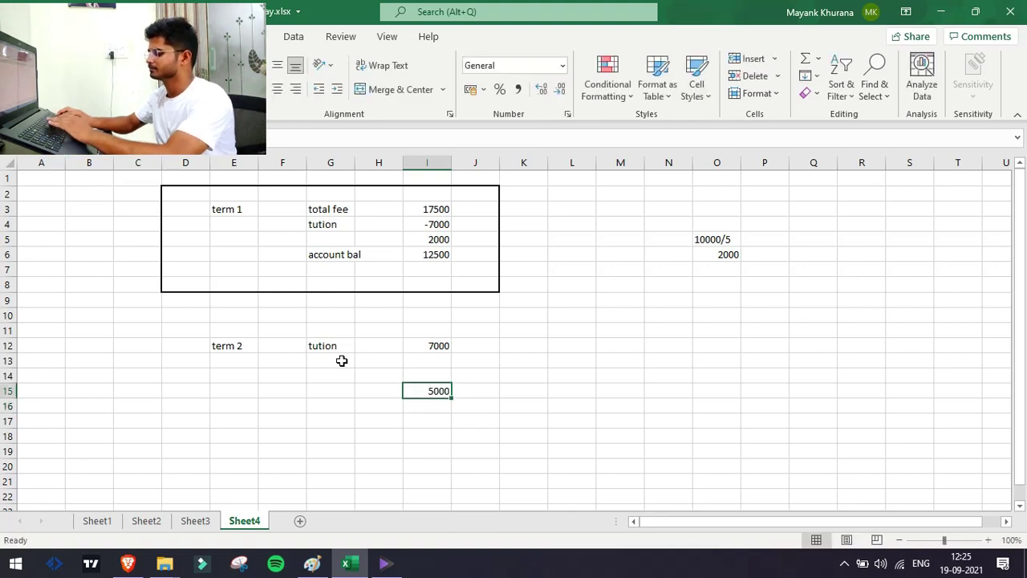
key(Left)
text(currentl)
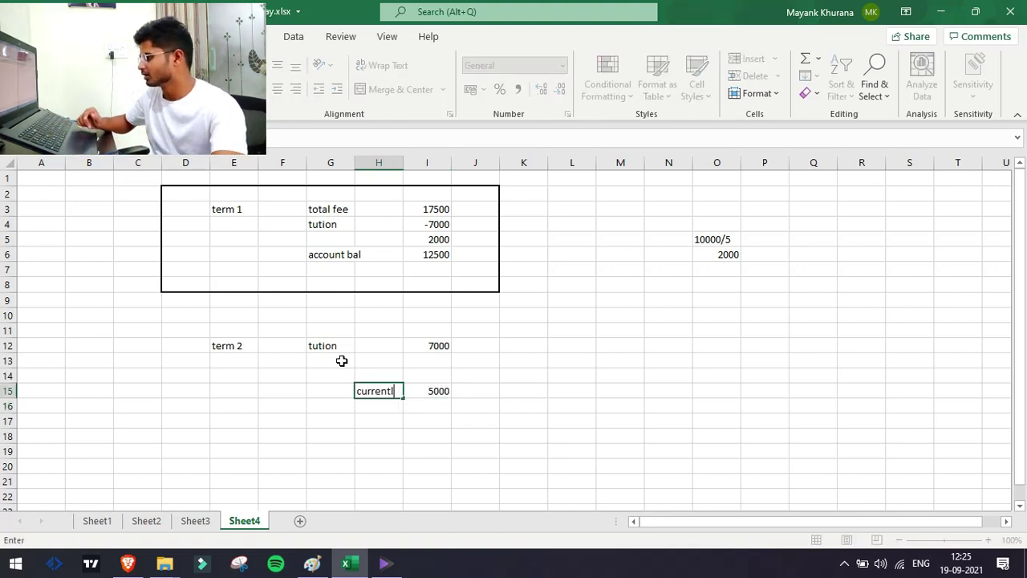
text(y)
Switch to the browser's Financial Statements page and highlight the current balance amount.
key(alt+Tab)
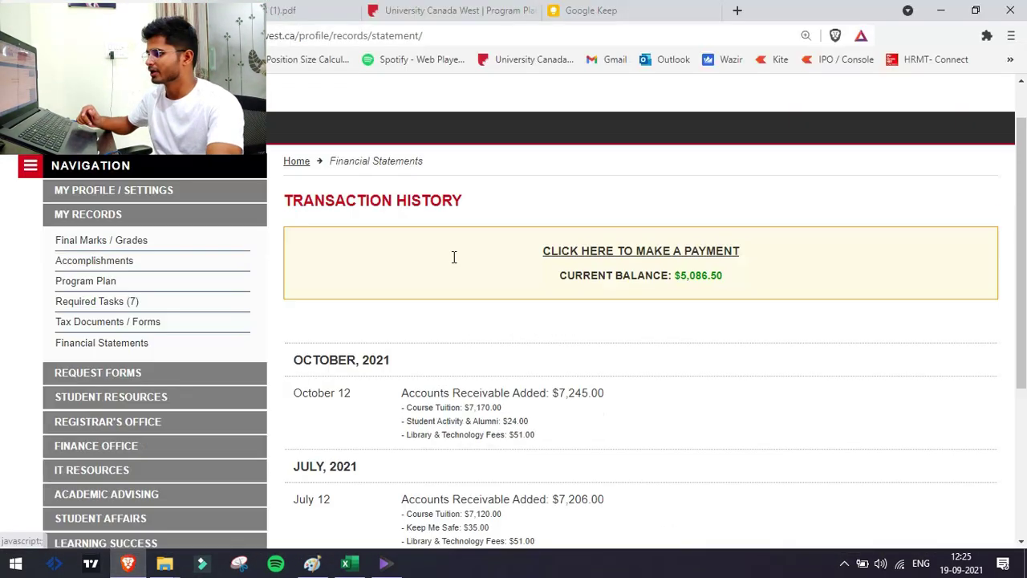
scroll(453, 272, up, 1)
drag(674, 330, 743, 334)
click(766, 369)
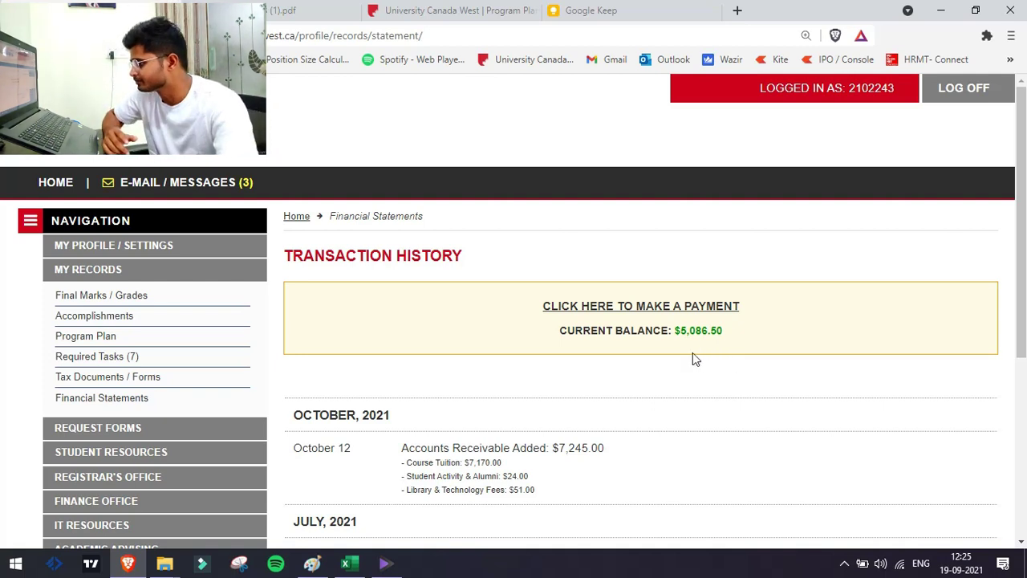
Go back to Excel, open Sheet1 and review term 1's months, fee per term, scholarship and total fee.
click(346, 564)
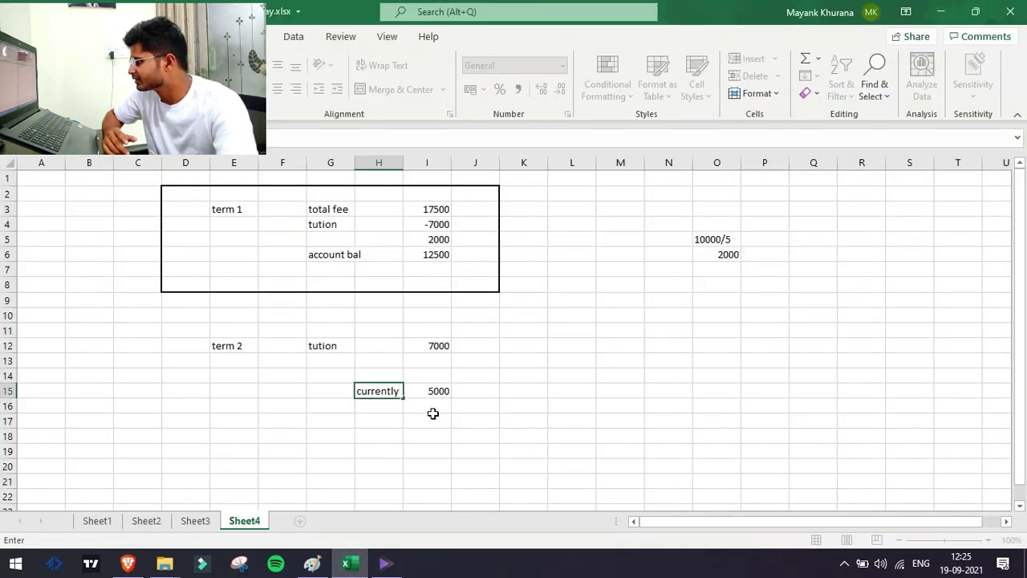
click(97, 521)
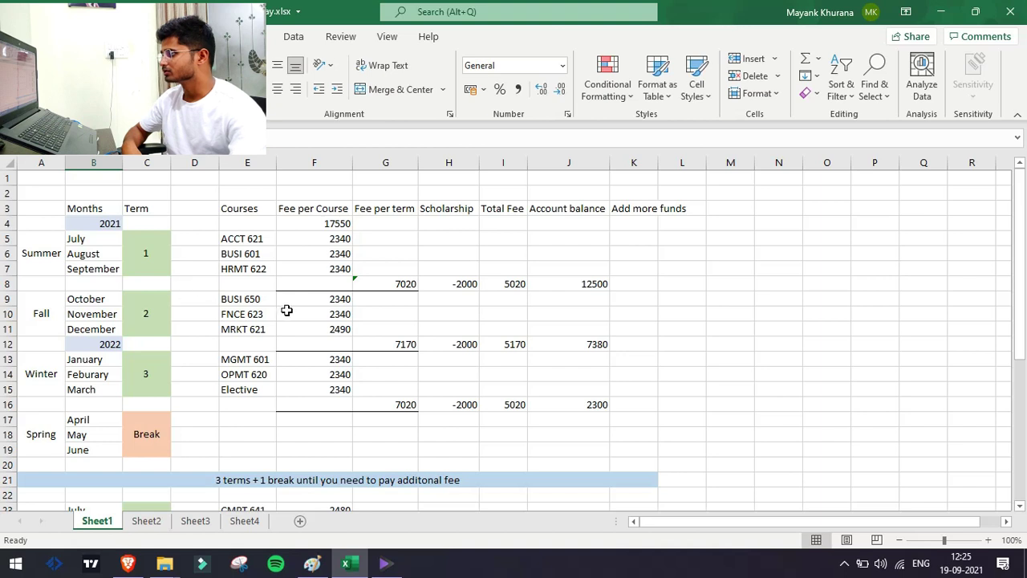
drag(79, 226, 102, 257)
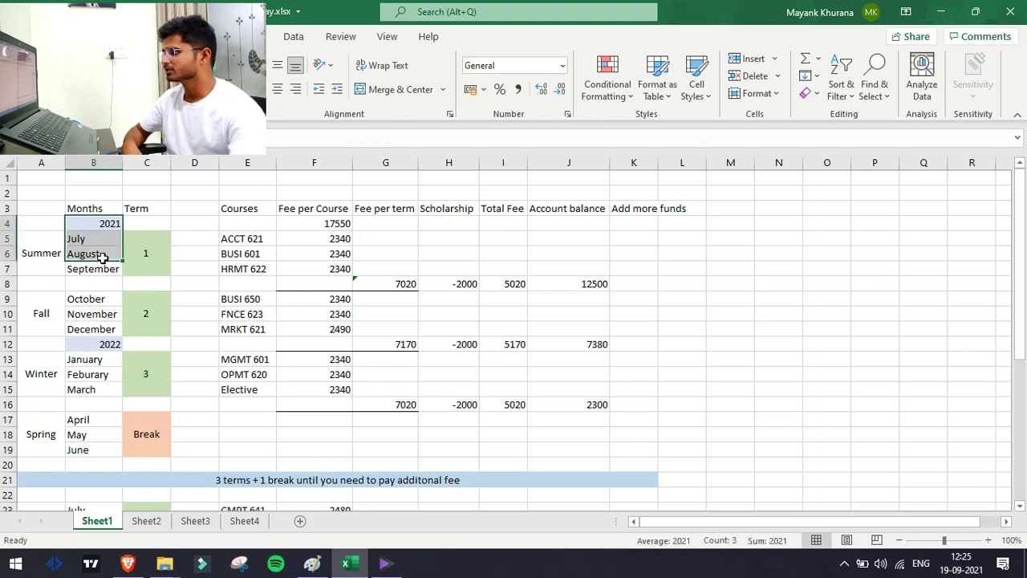
click(402, 288)
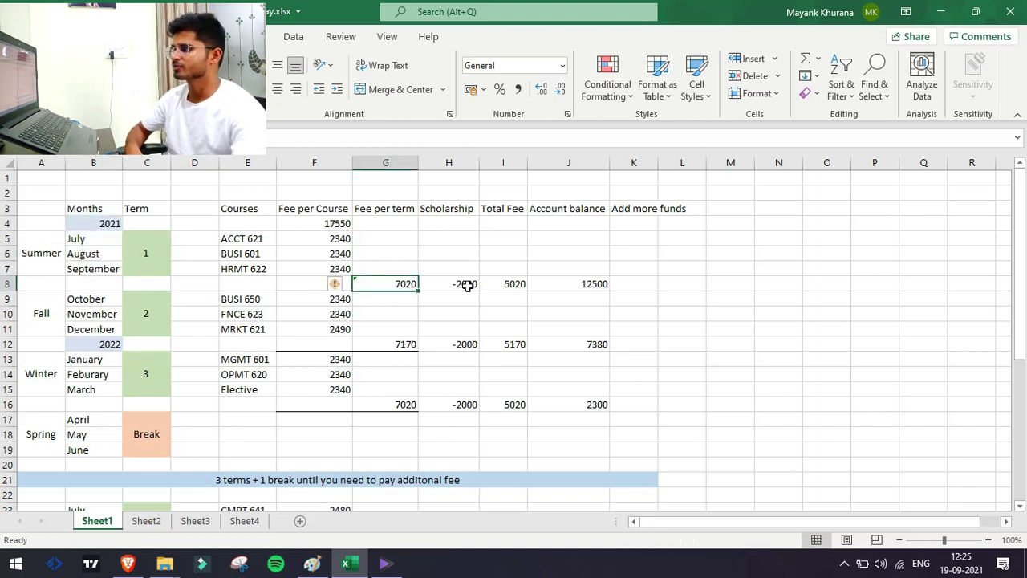
click(467, 286)
click(517, 285)
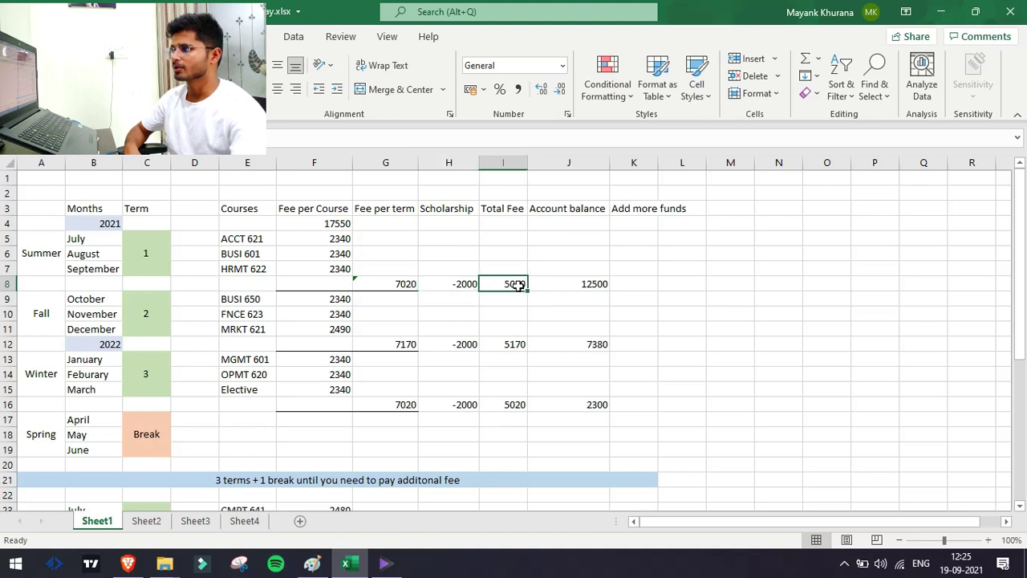
Review the account balances after the term 1 and term 2 fees on Sheet1 and look over the remaining terms.
click(588, 287)
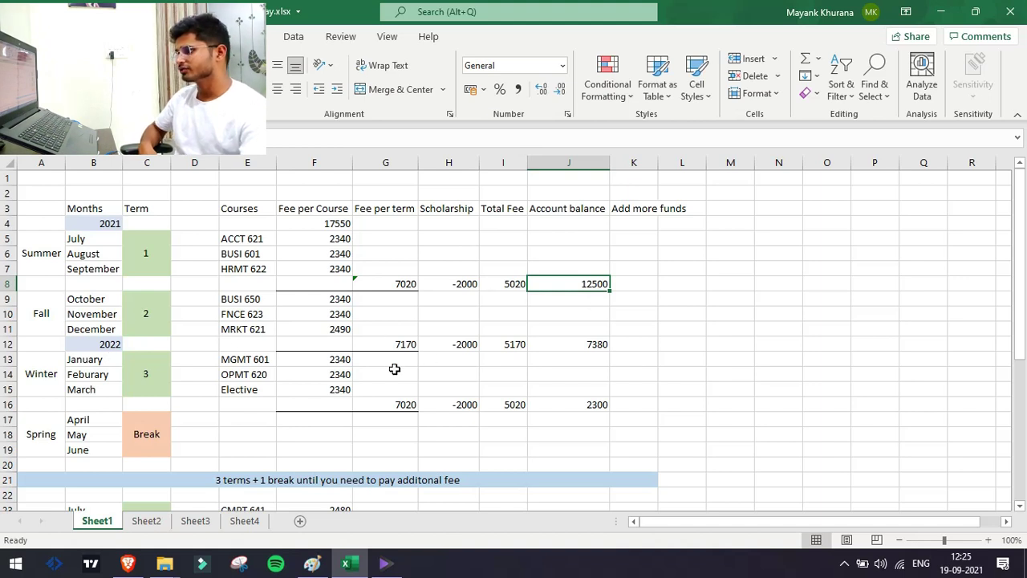
click(405, 347)
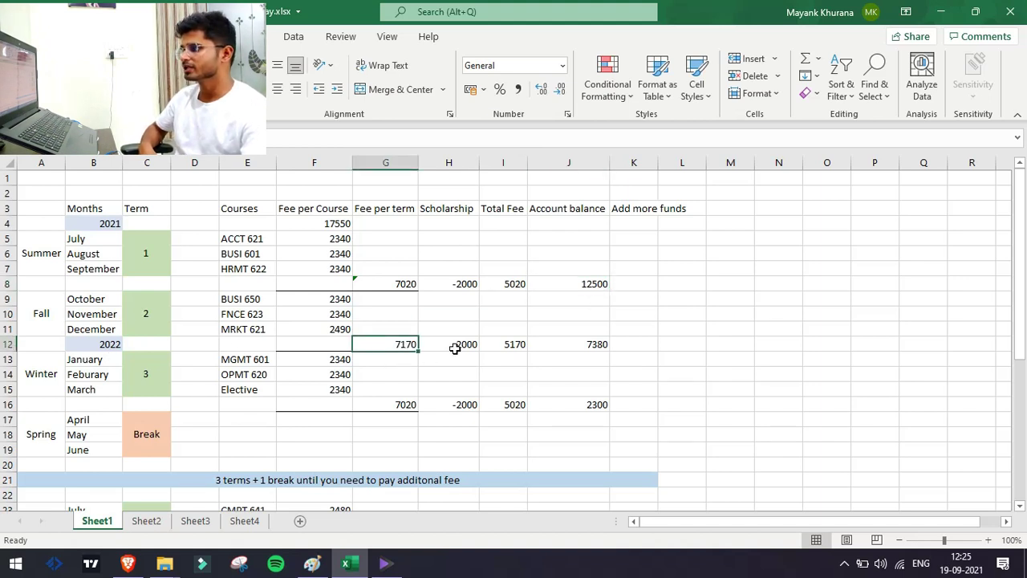
click(591, 345)
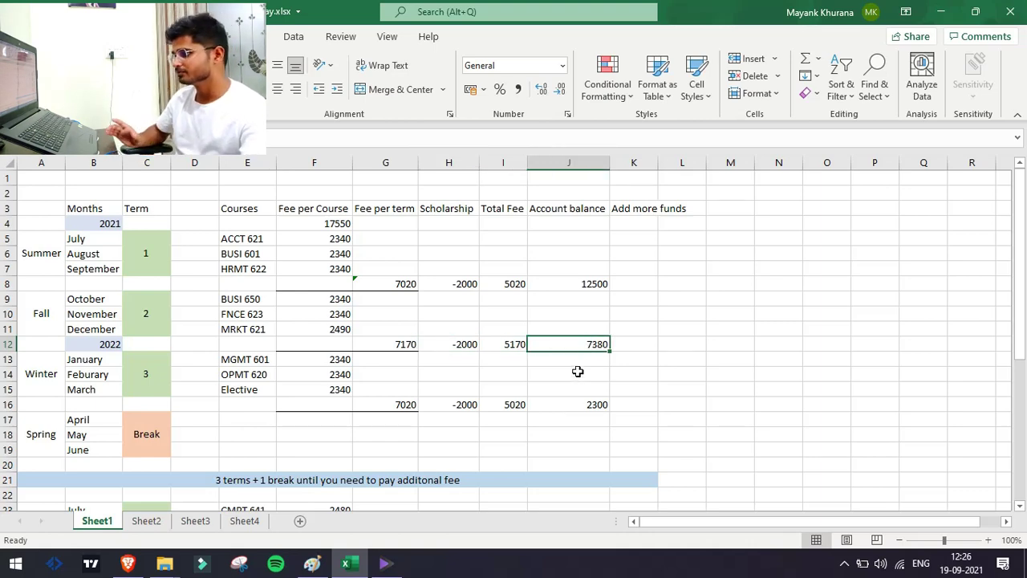
scroll(574, 371, down, 3)
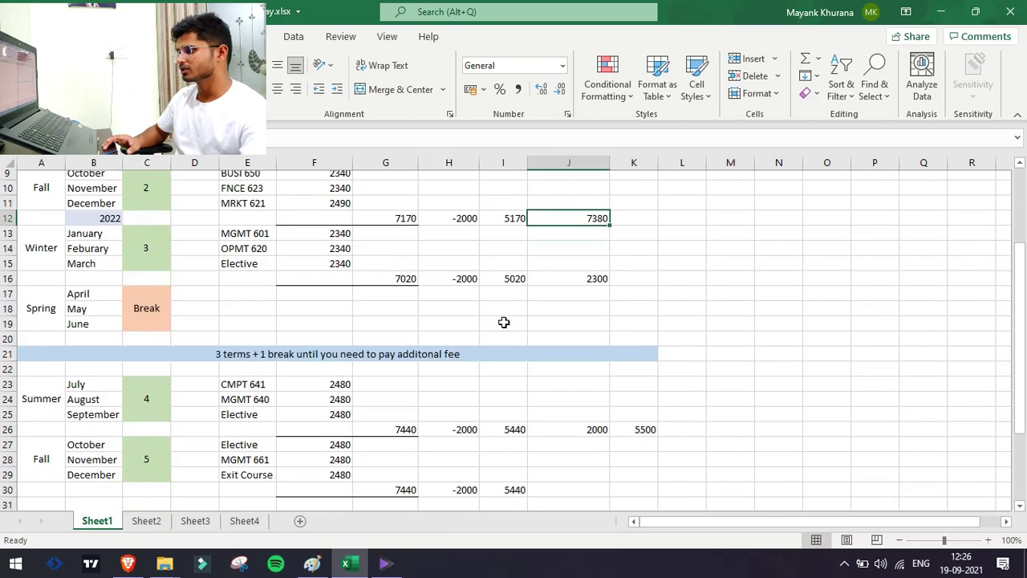
scroll(564, 321, down, 3)
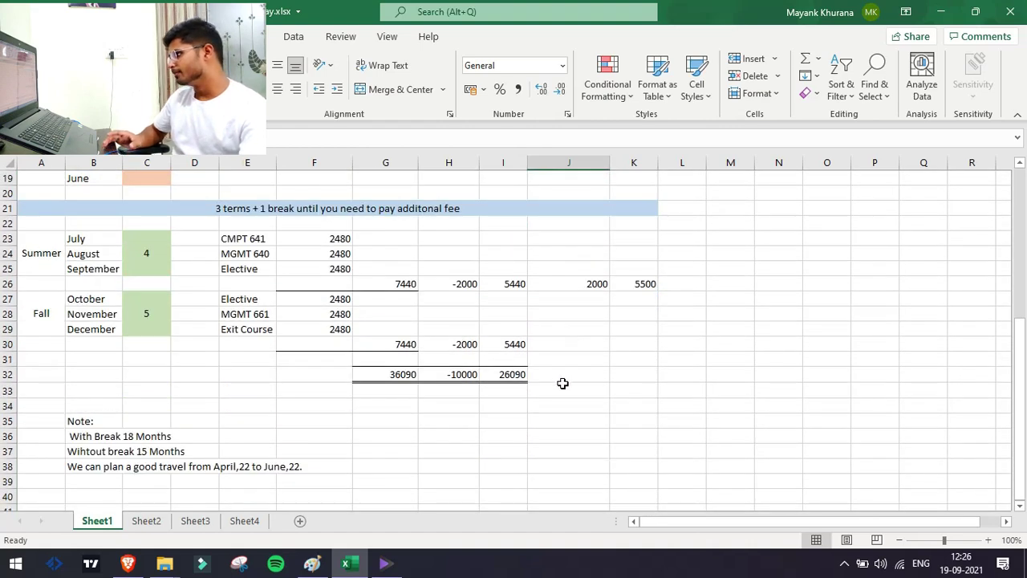
scroll(562, 383, up, 4)
scroll(562, 384, up, 2)
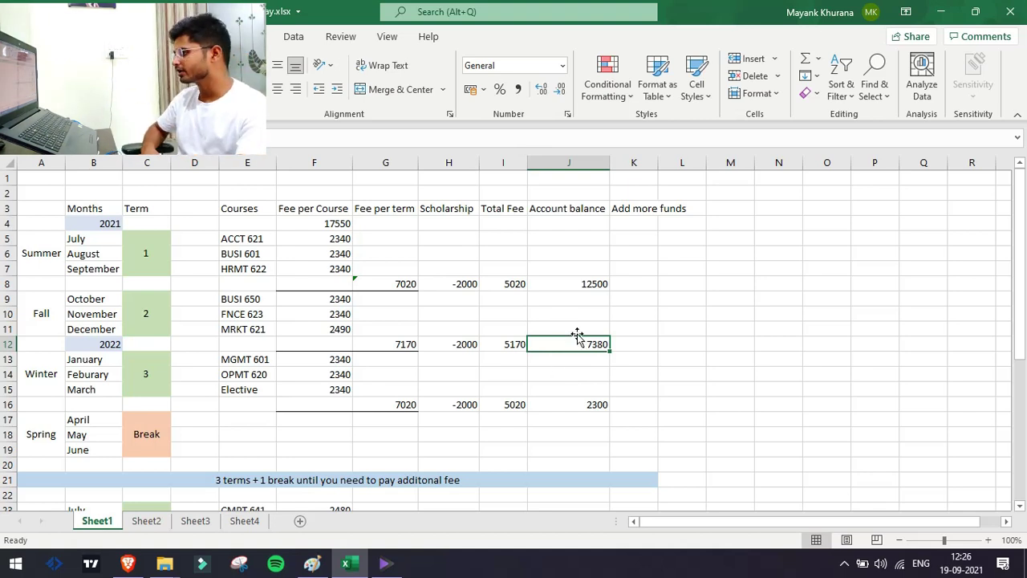
Examine term 4's fees and added funds on Sheet1, along with the overall fee totals for all five terms.
scroll(545, 291, down, 3)
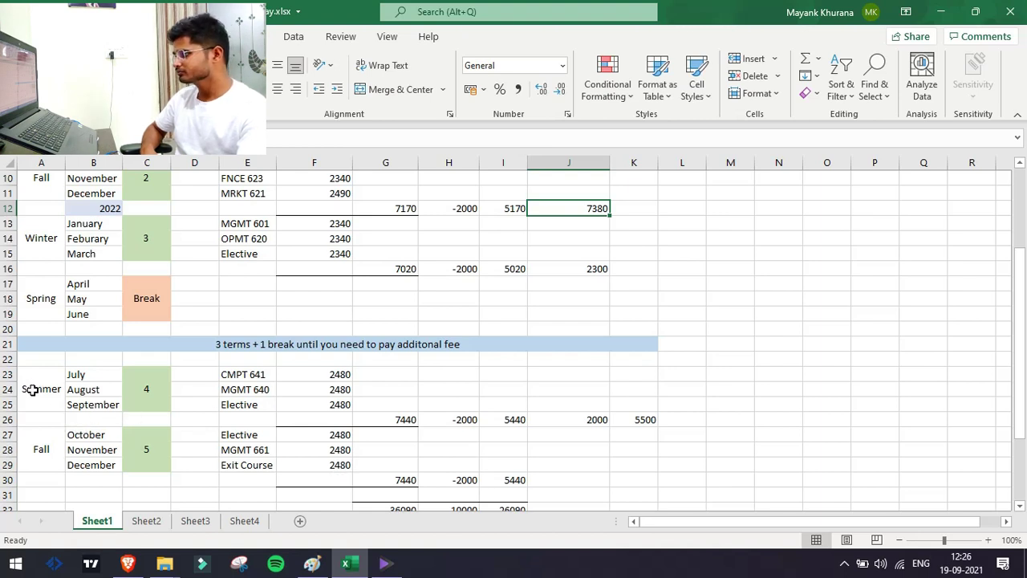
drag(31, 390, 631, 403)
click(646, 419)
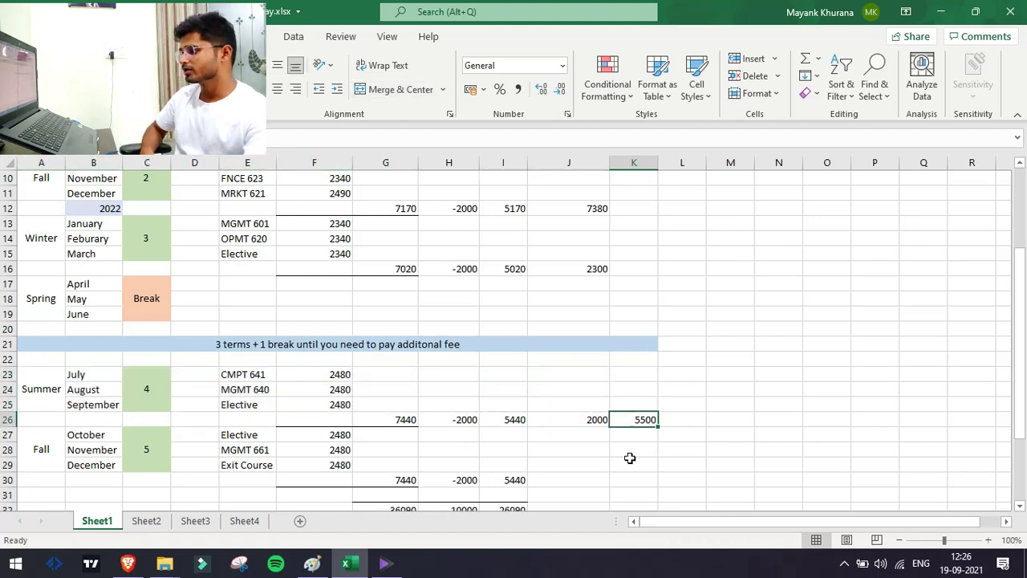
scroll(618, 418, down, 2)
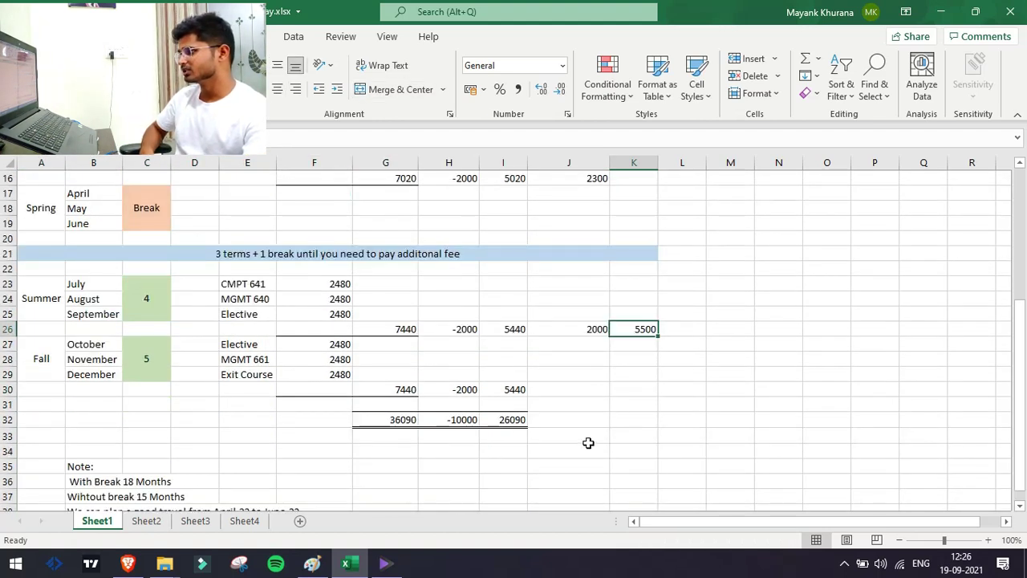
scroll(589, 443, up, 5)
scroll(265, 413, down, 5)
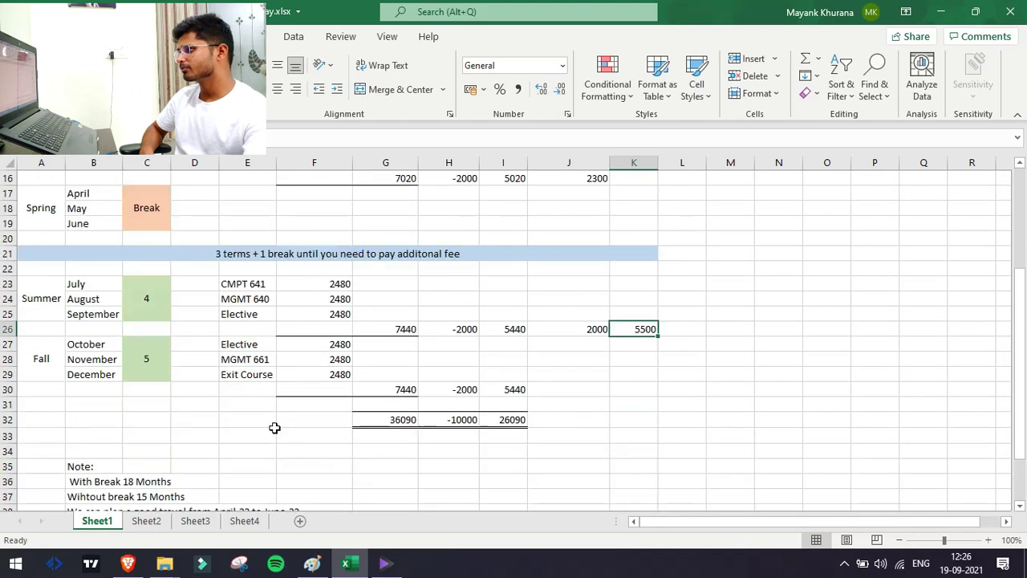
scroll(309, 409, up, 5)
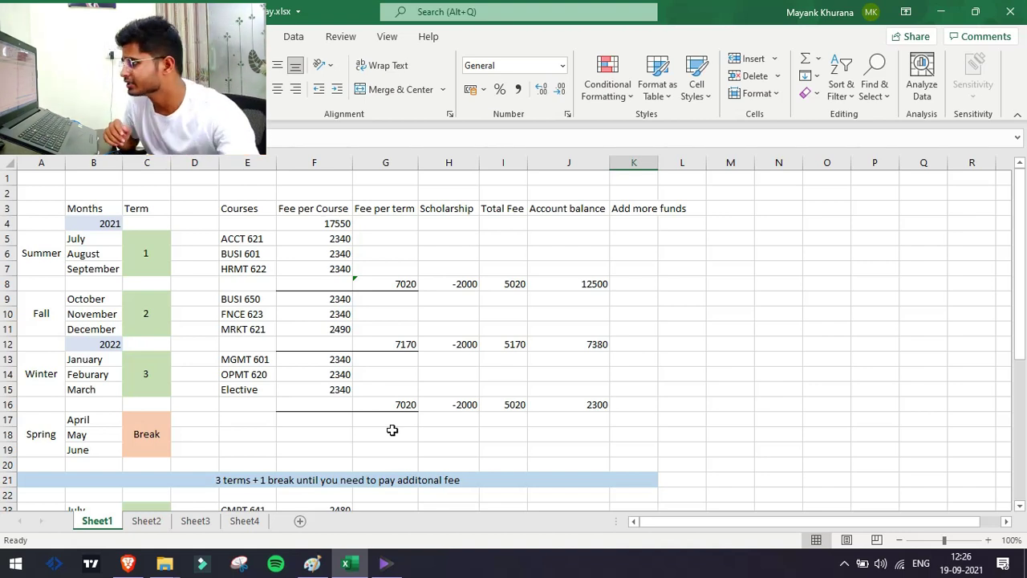
click(785, 211)
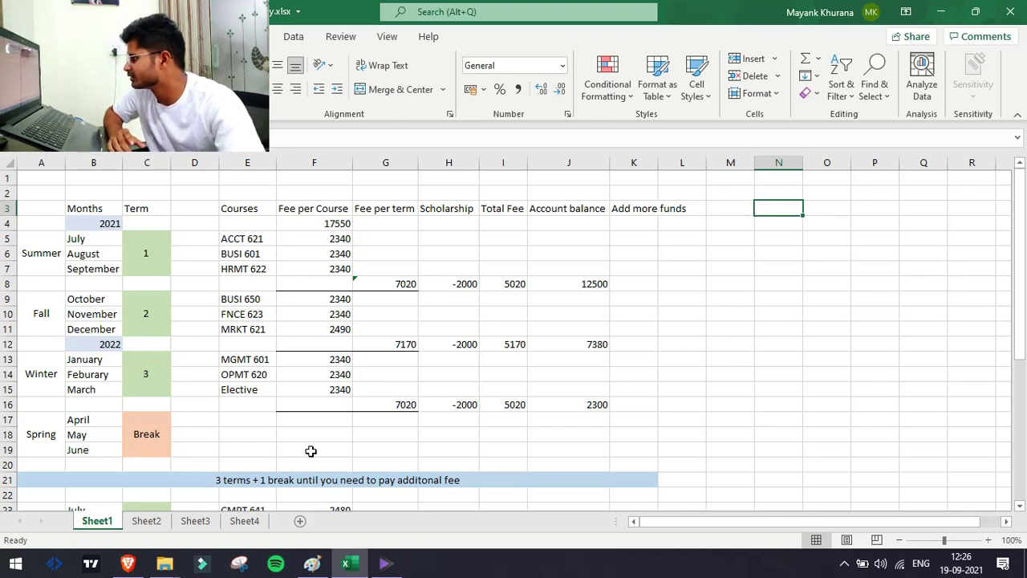
Switch to the Paint timeline, draw a loose freehand curve between OCT and AUG, and return to Excel.
click(312, 563)
drag(538, 373, 674, 494)
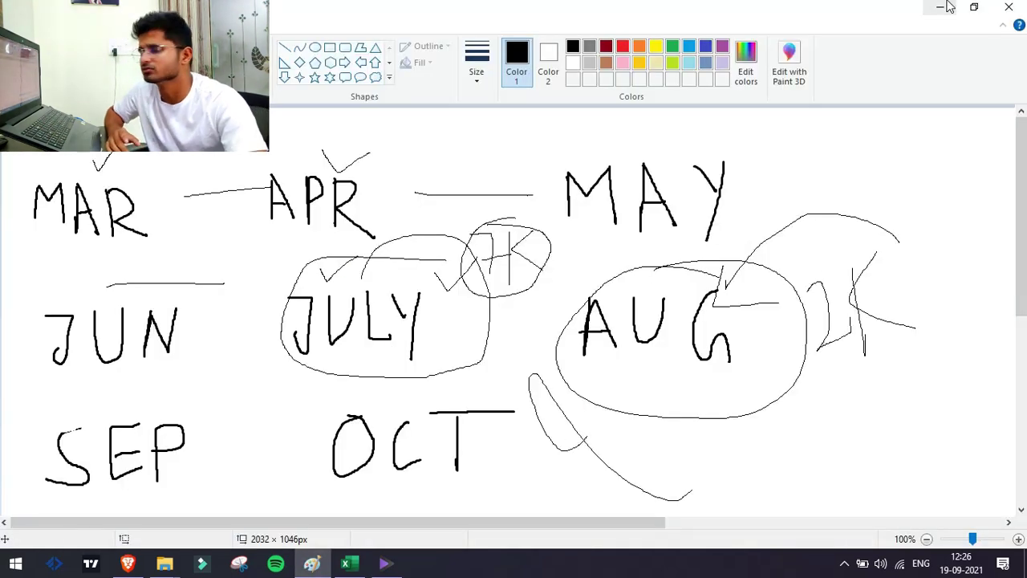
key(alt+Tab)
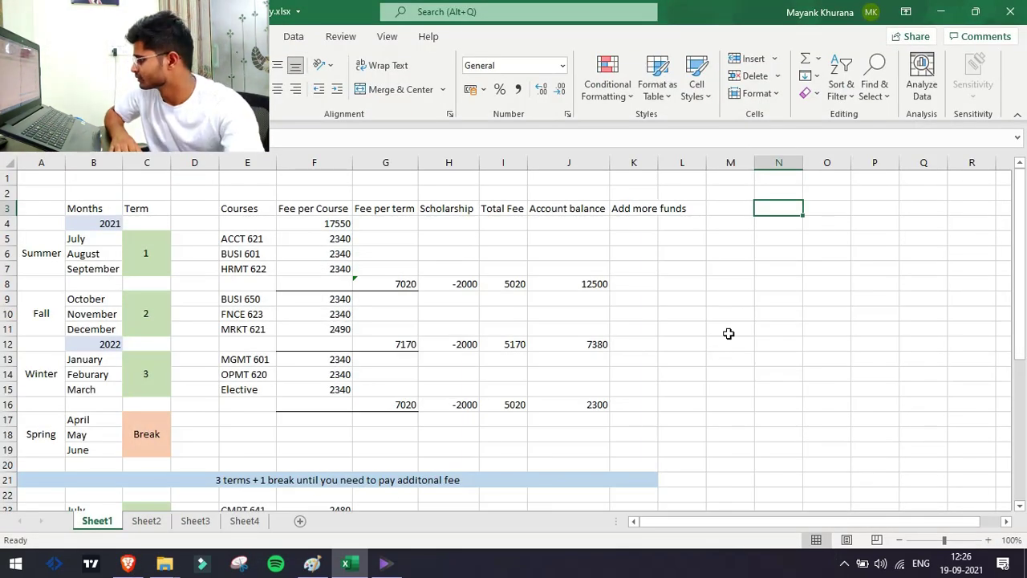
Switch to the browser's Program Plan page and review the tuition fee of each course through Tier 4.
click(126, 565)
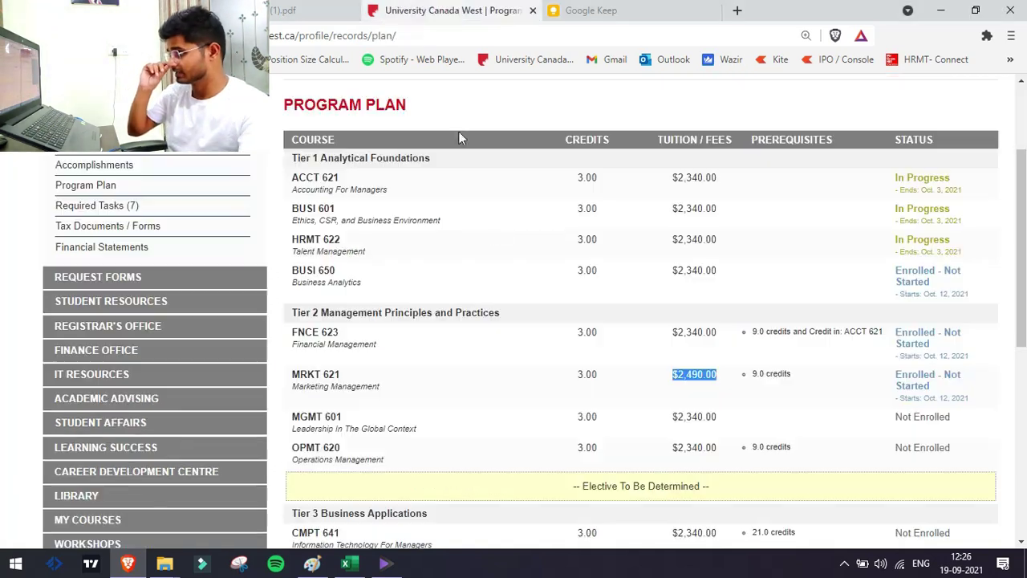
scroll(762, 369, down, 2)
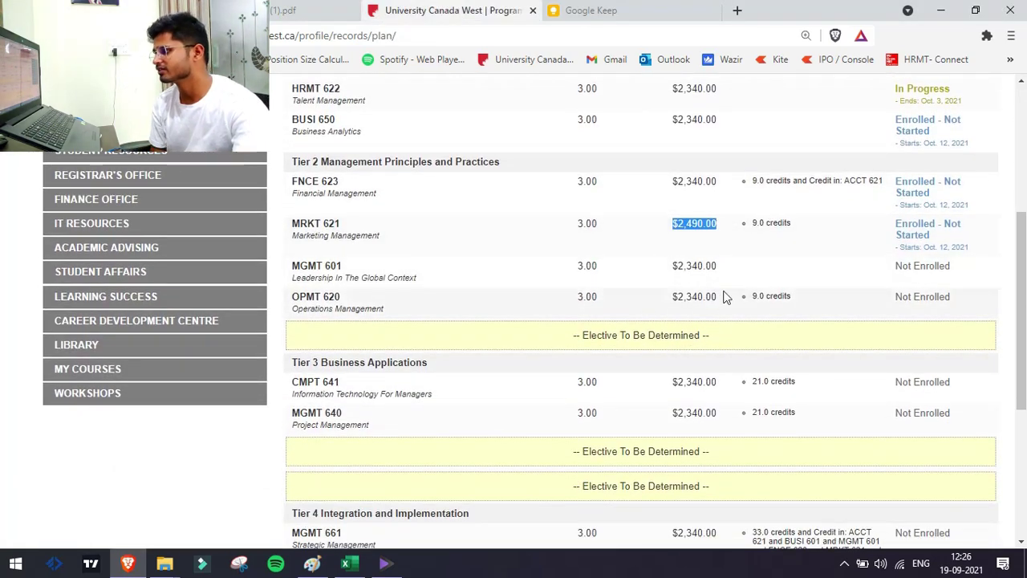
scroll(751, 330, down, 4)
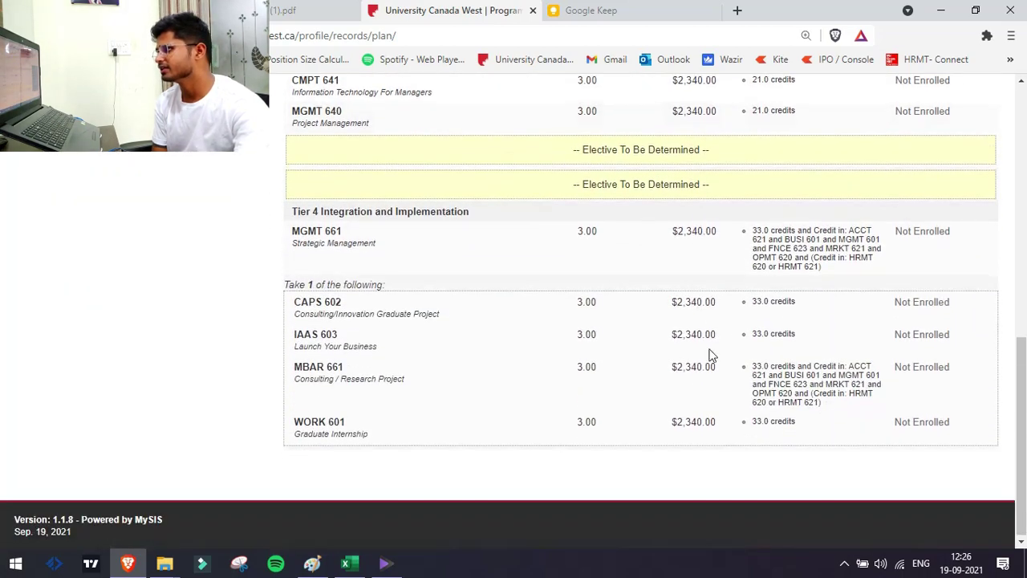
scroll(722, 401, up, 10)
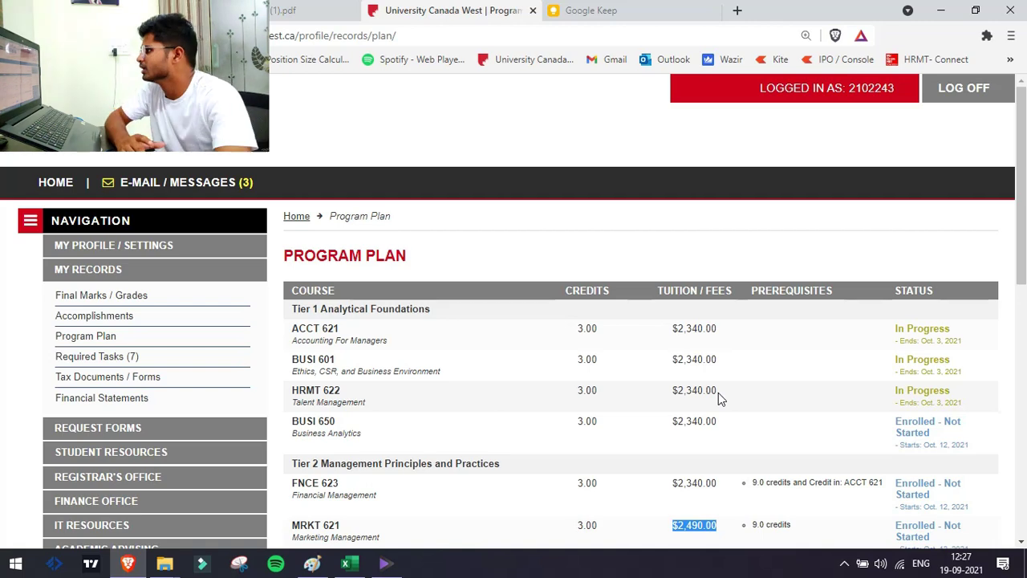
Open the Financial Statements page and review the current balance and the October, July and March 2021 transactions.
click(102, 398)
scroll(602, 337, down, 2)
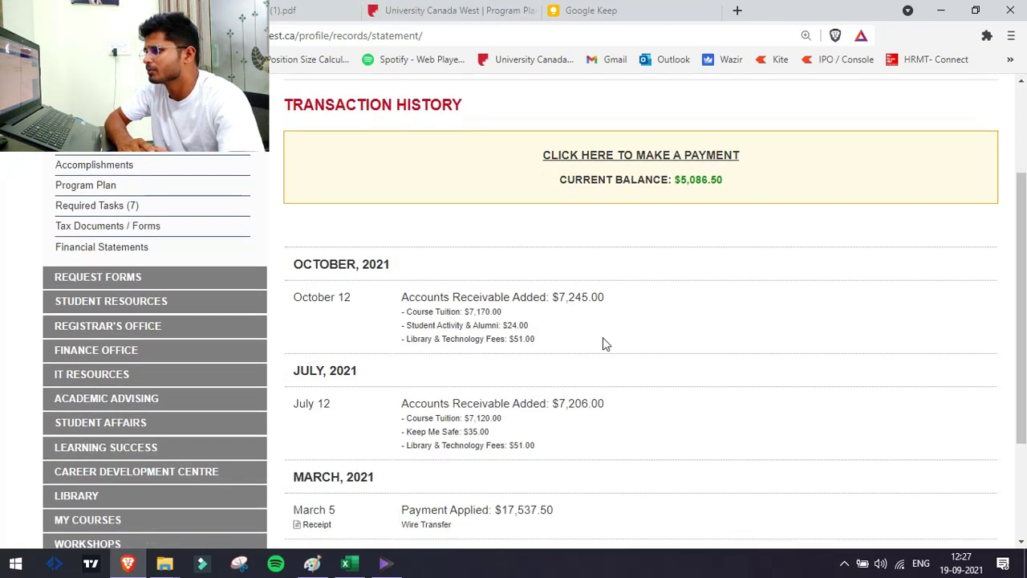
scroll(603, 337, up, 1)
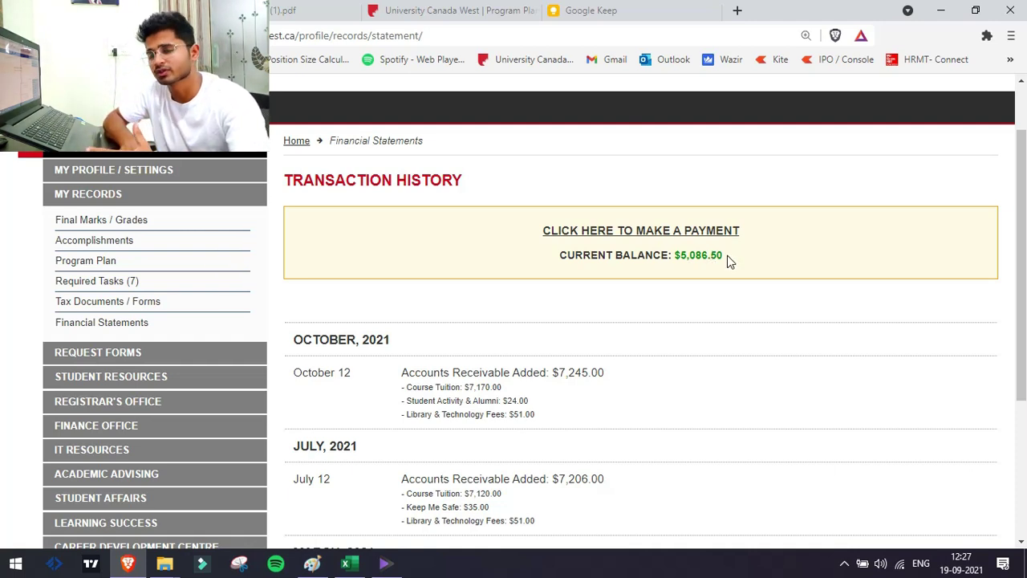
scroll(677, 399, down, 3)
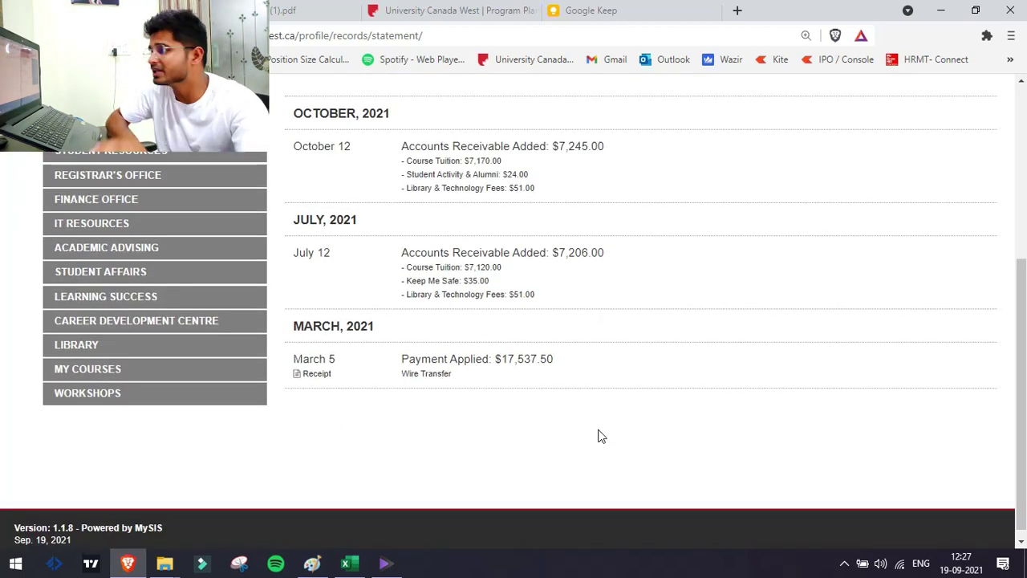
Return briefly to the Program Plan, clear the highlighted MRKT 621 fee, and go back to the Financial Statements page.
click(496, 8)
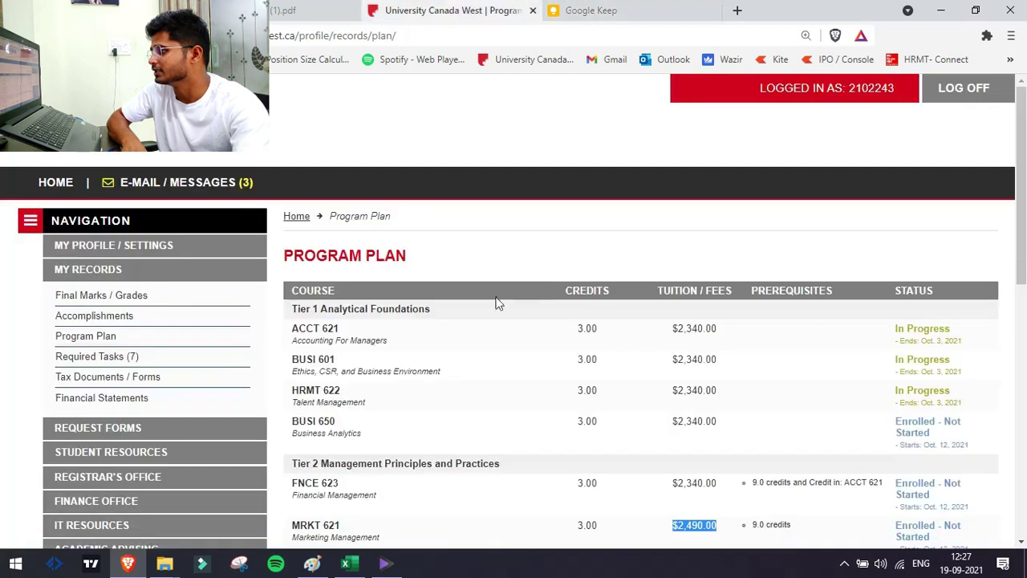
click(607, 251)
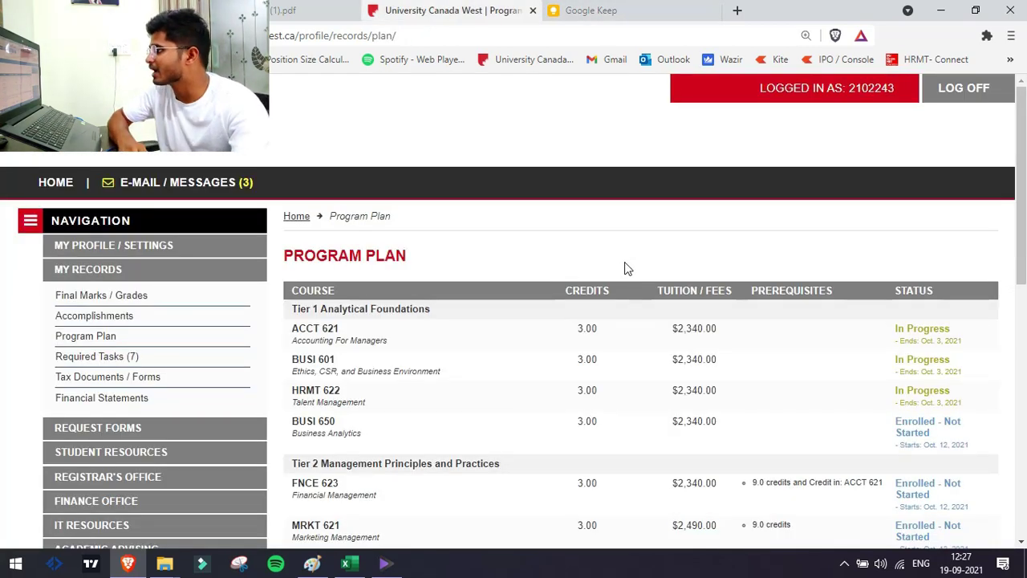
click(176, 9)
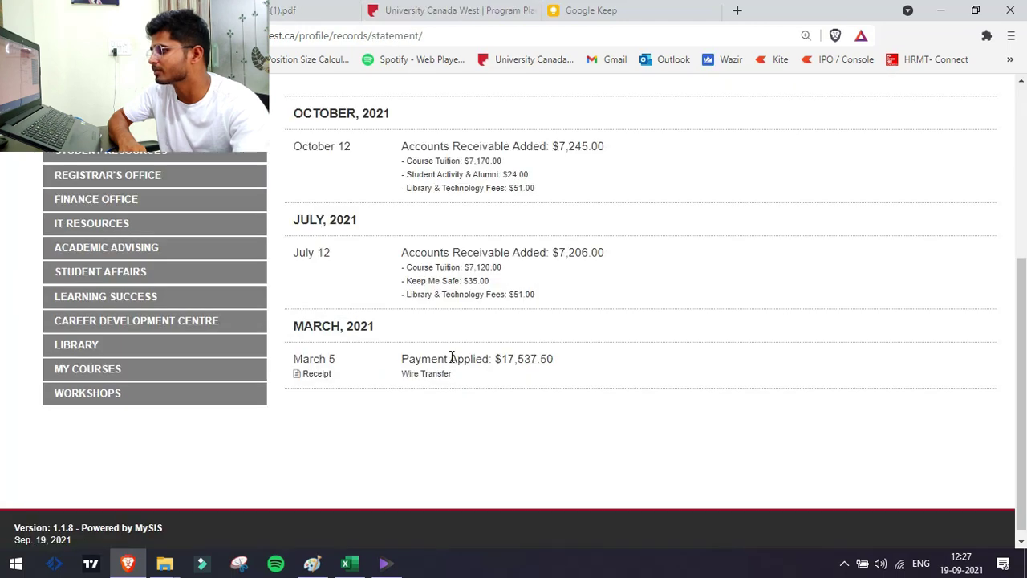
Trace the March payment and July charges in the transaction history, clear the text selection, and check the current balance.
drag(403, 358, 623, 277)
click(418, 250)
click(618, 303)
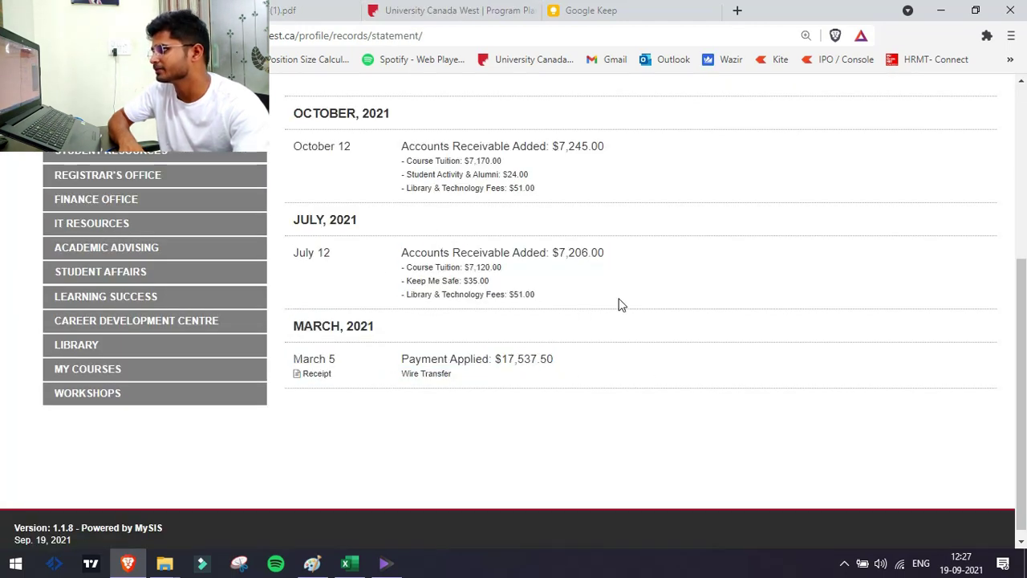
scroll(616, 325, up, 1)
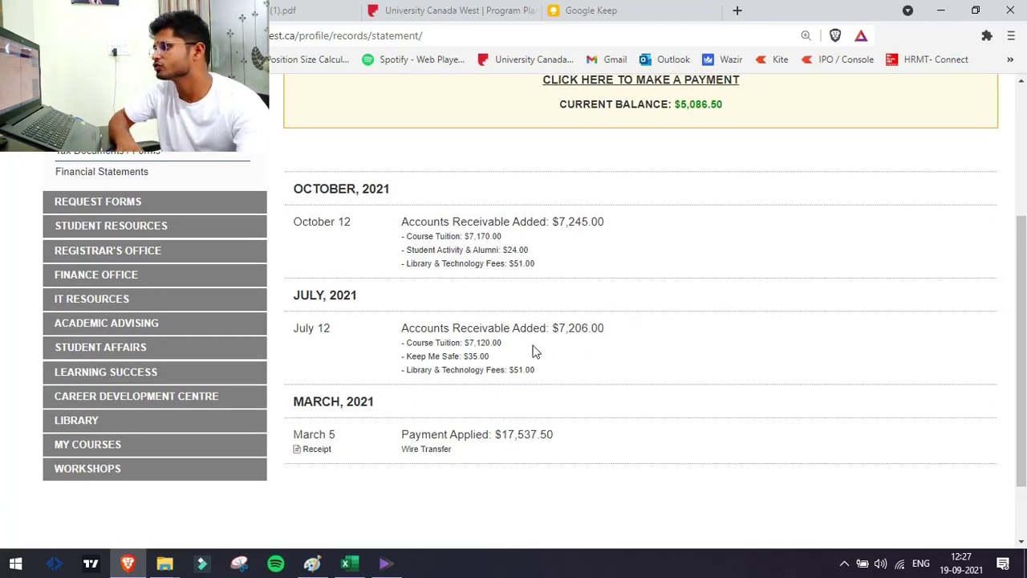
scroll(559, 284, up, 2)
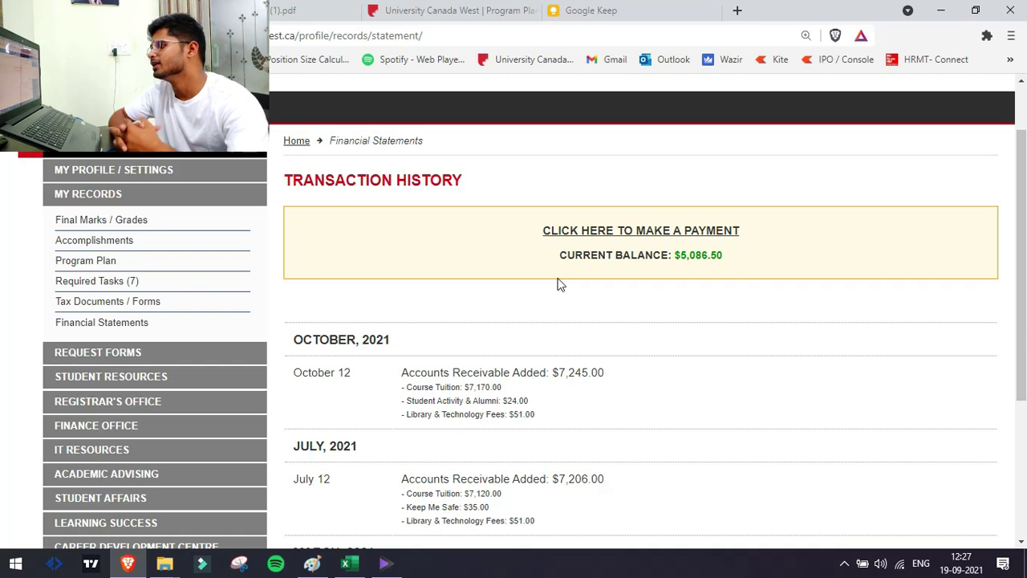